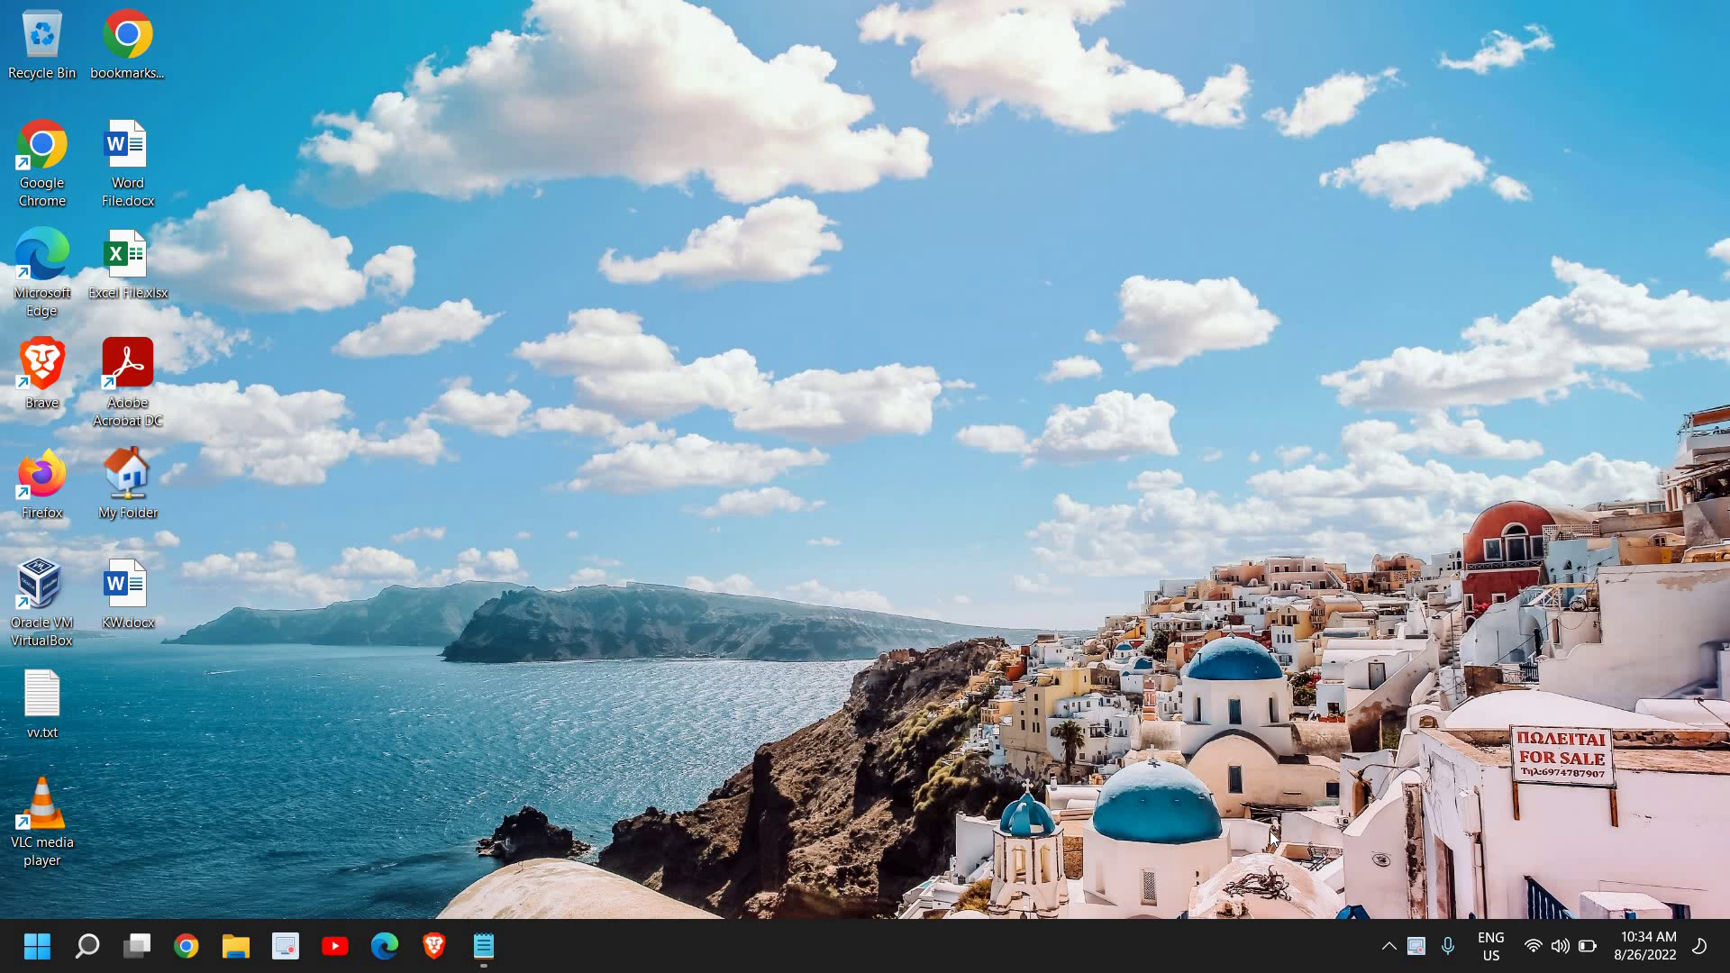
- Launch Device Manager from the Win+X quick menu and reposition its window
{"action": "right_click", "coordinate": [40, 961]}
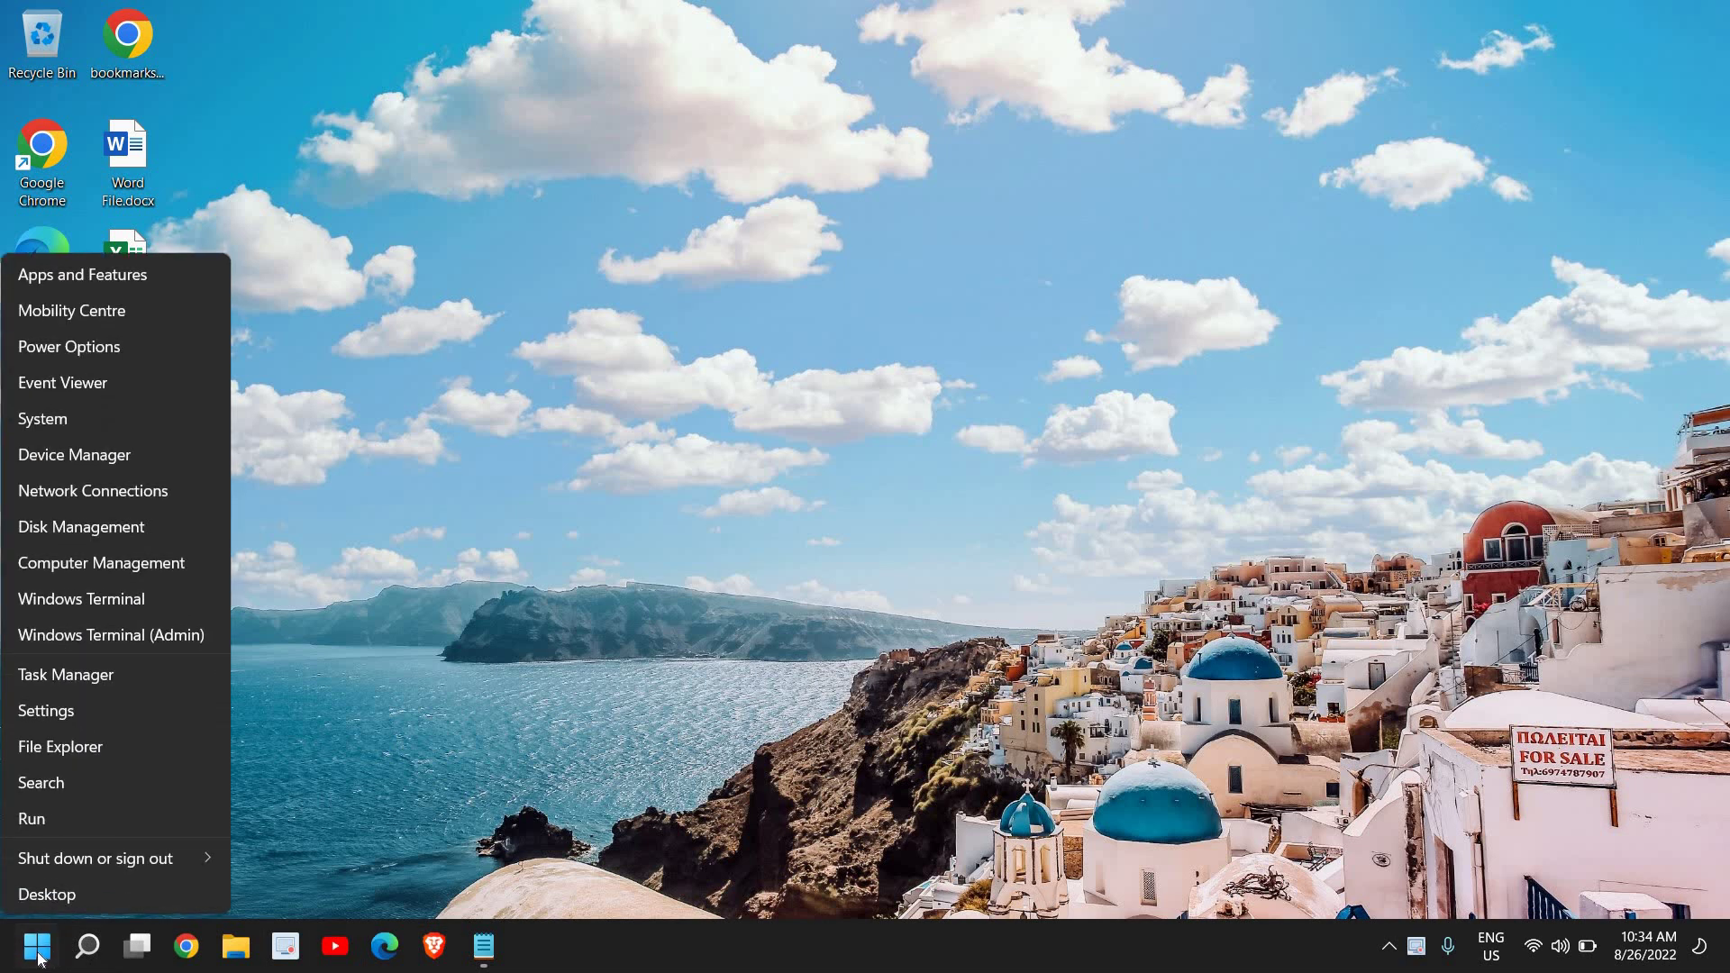
{"action": "left_click", "coordinate": [74, 462]}
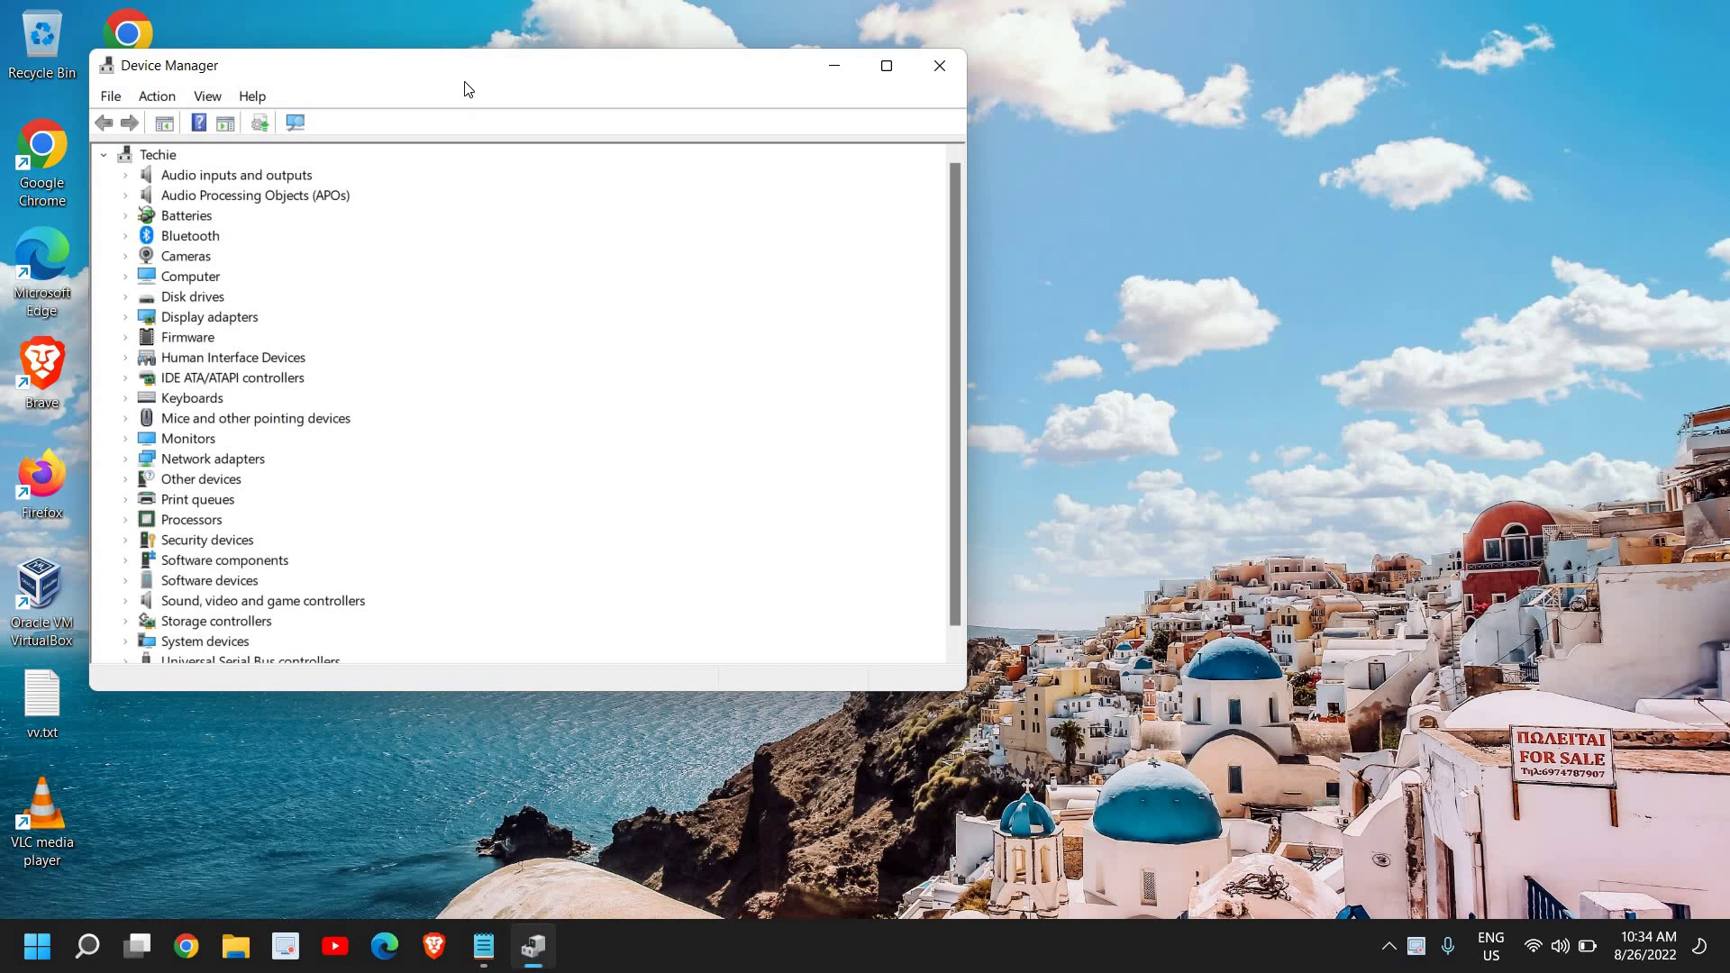
{"action": "left_click_drag", "start_coordinate": [464, 84], "coordinate": [720, 133]}
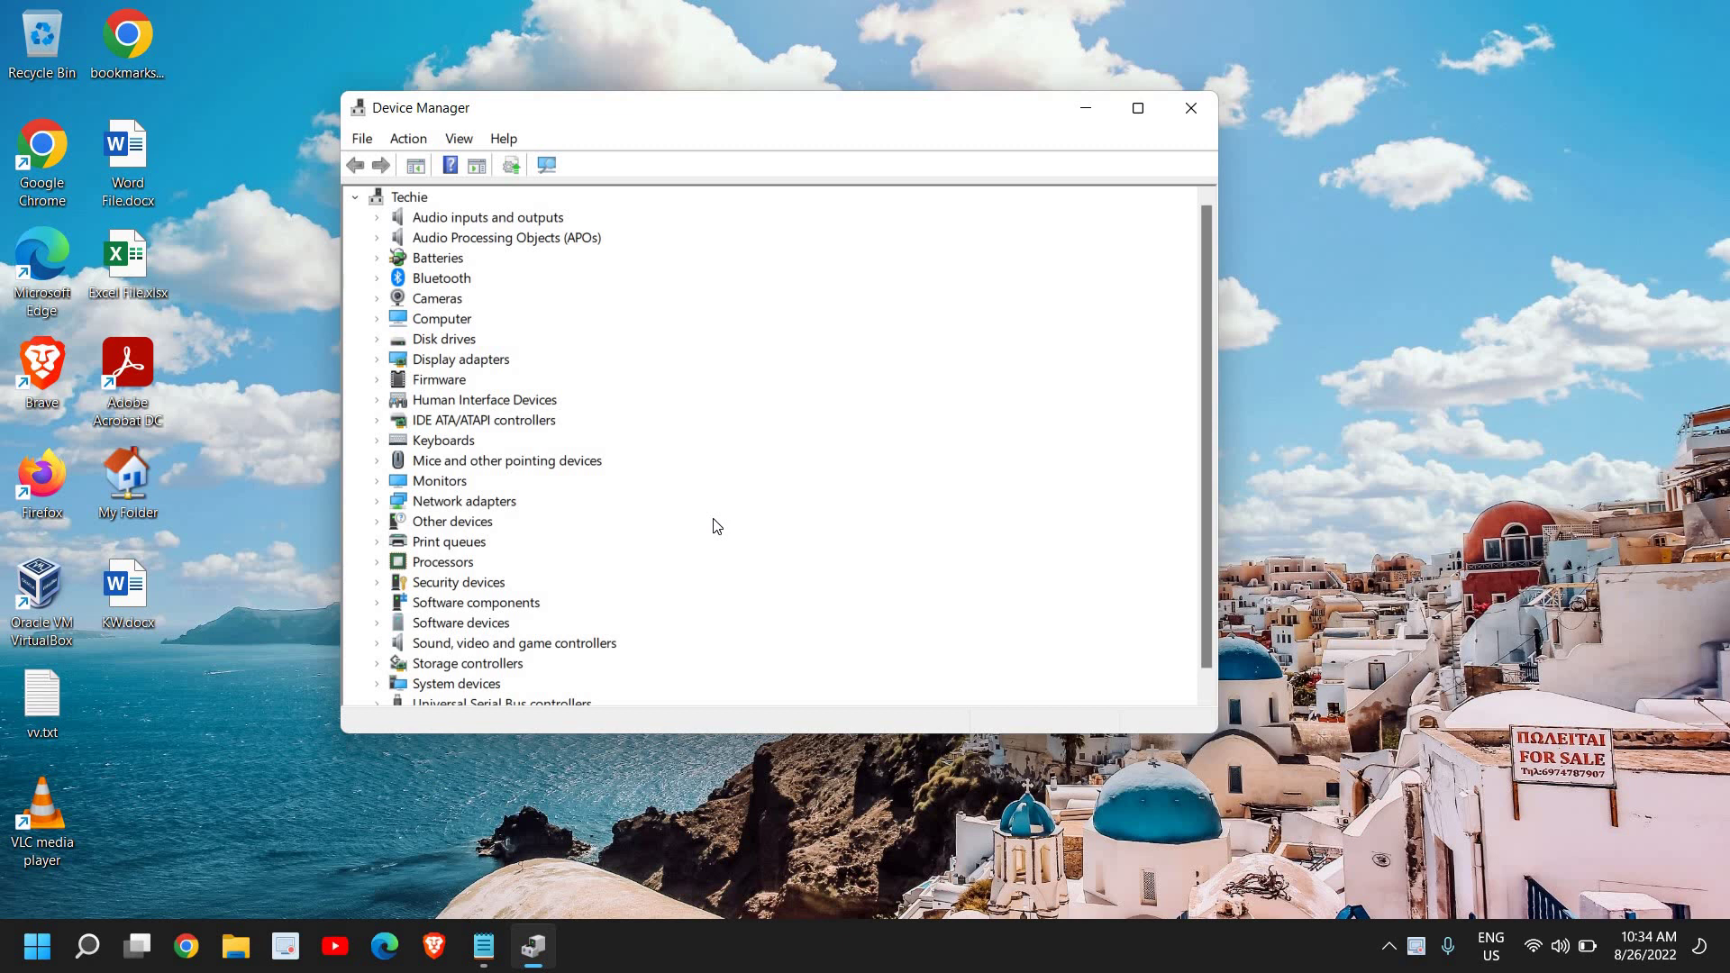
- Maximize Device Manager, expand System devices, and select Sound Drum Hands-Free AG
{"action": "left_click", "coordinate": [1138, 108]}
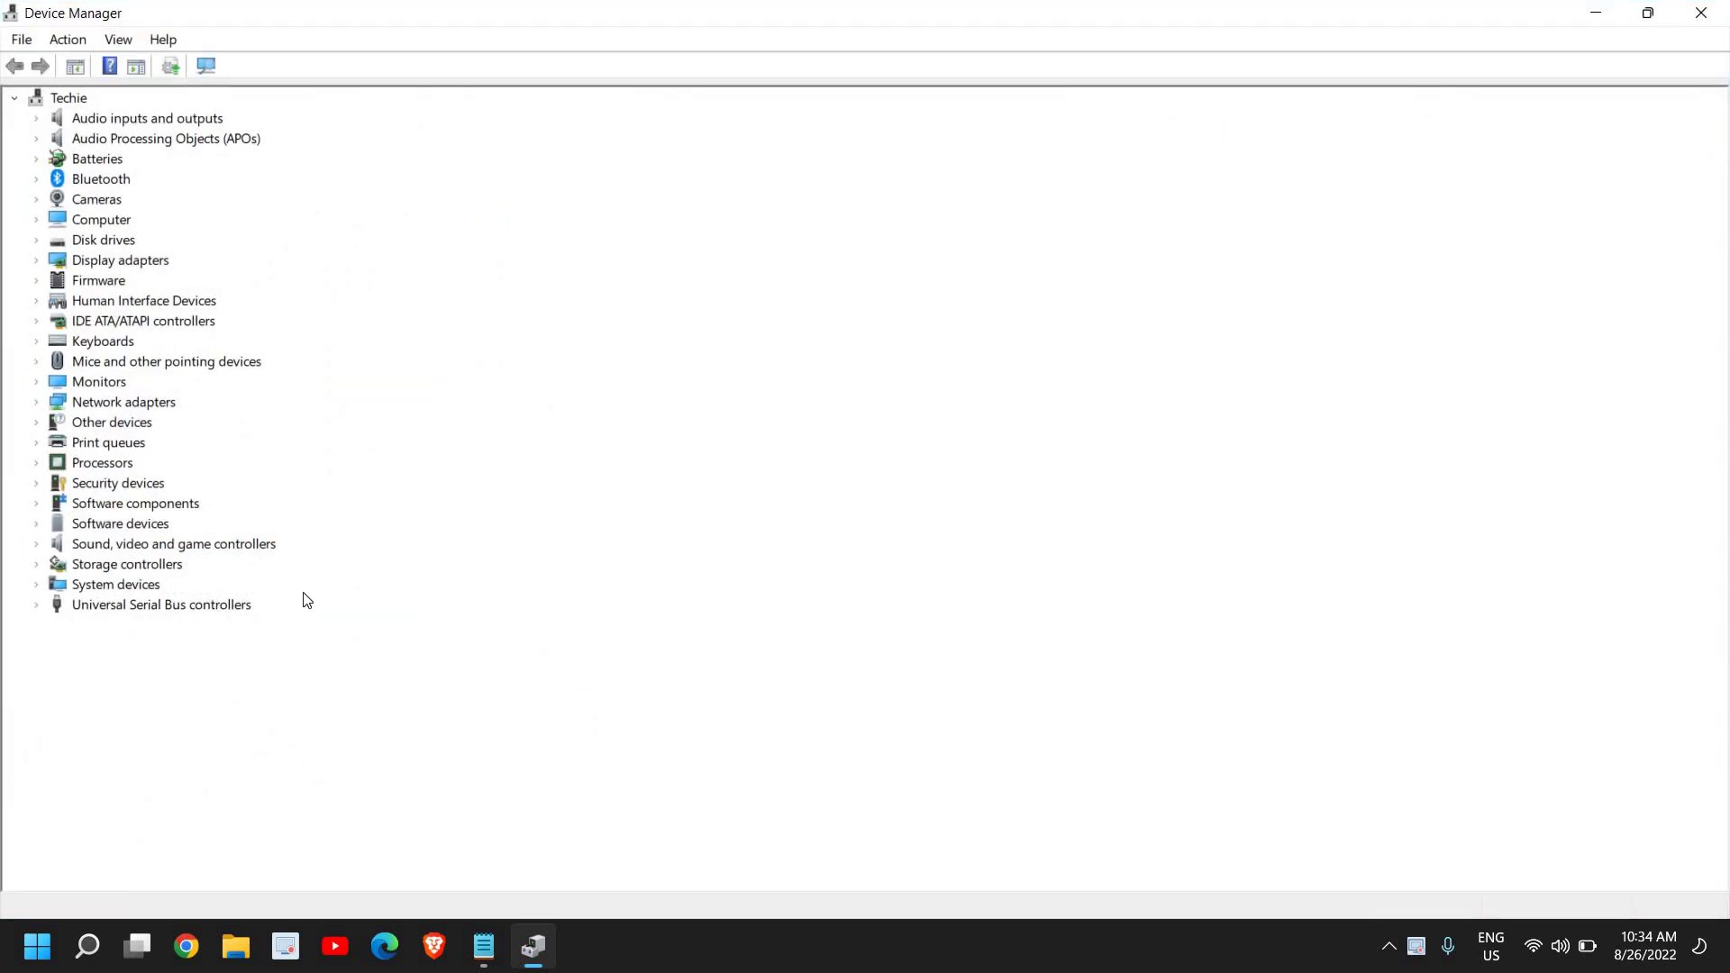
{"action": "left_click", "coordinate": [123, 595]}
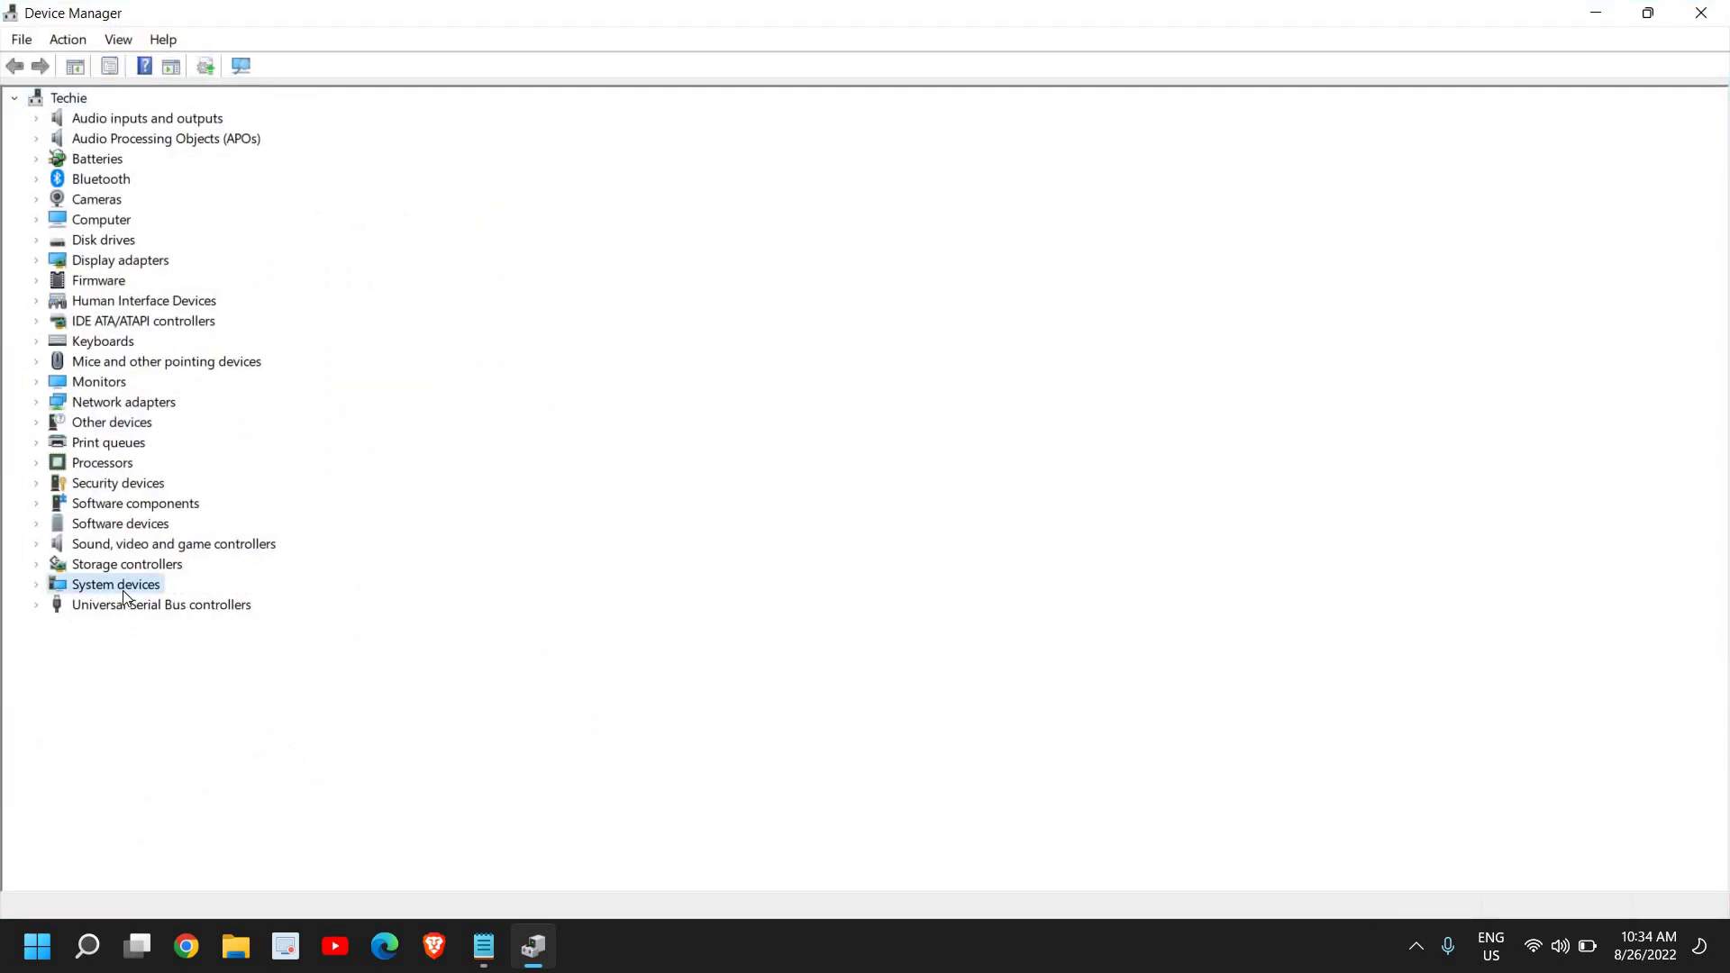
{"action": "left_click", "coordinate": [159, 548]}
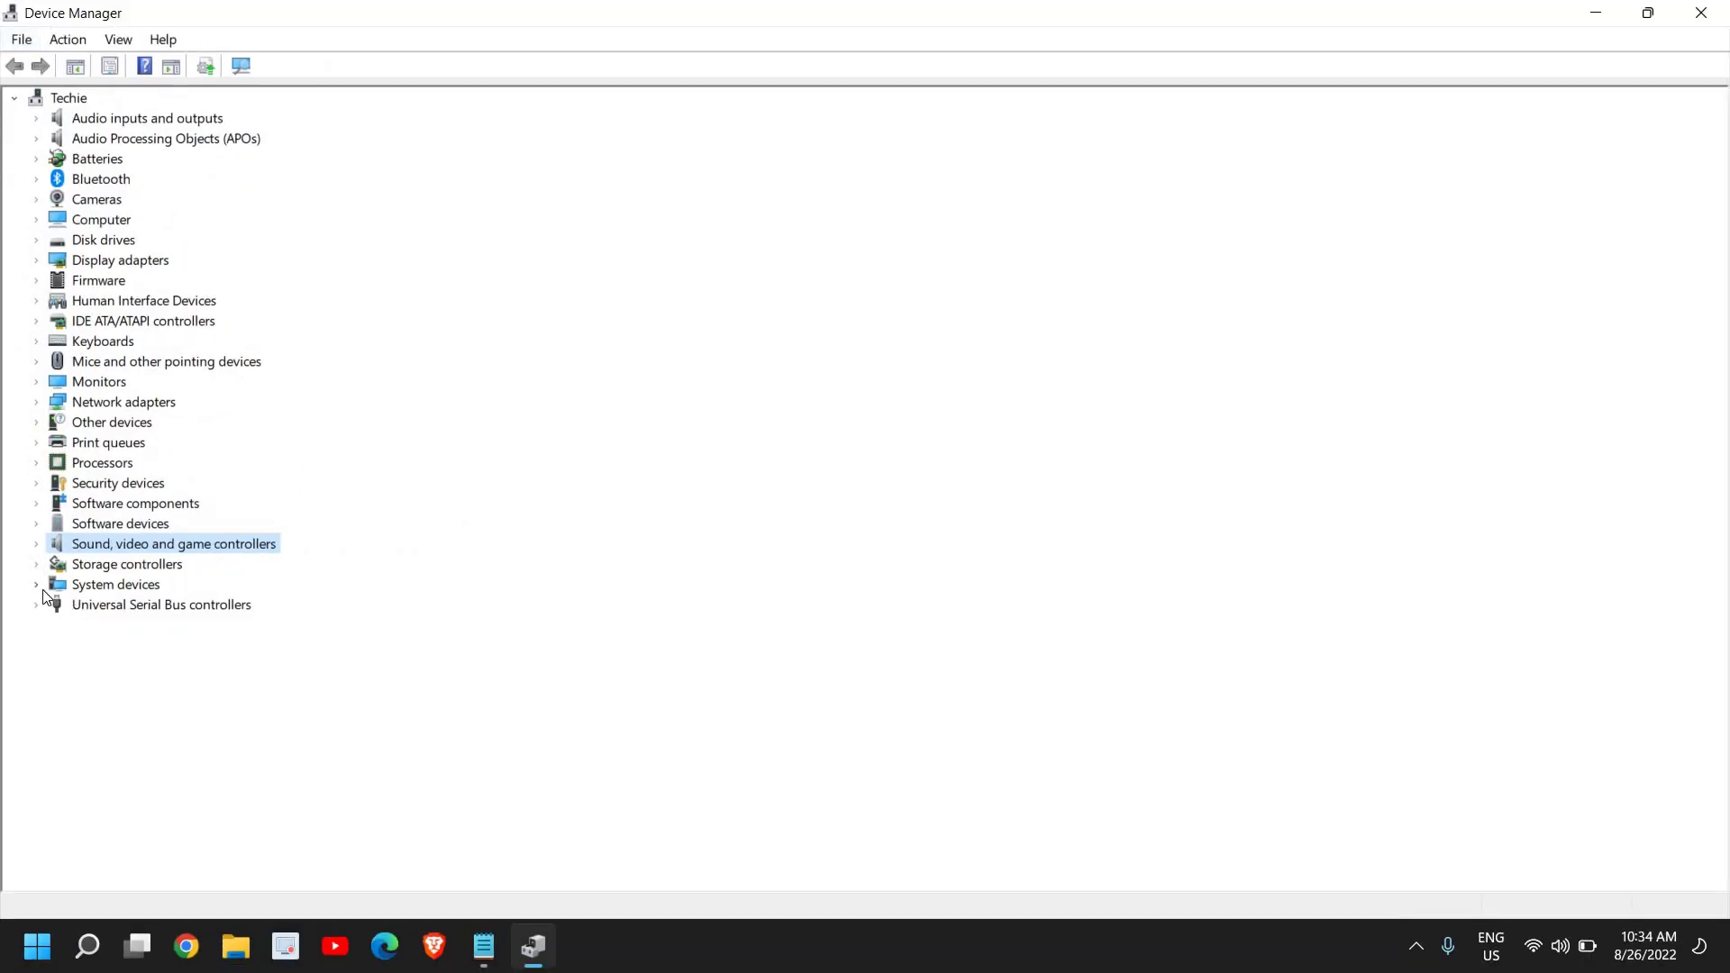
{"action": "left_click", "coordinate": [37, 584]}
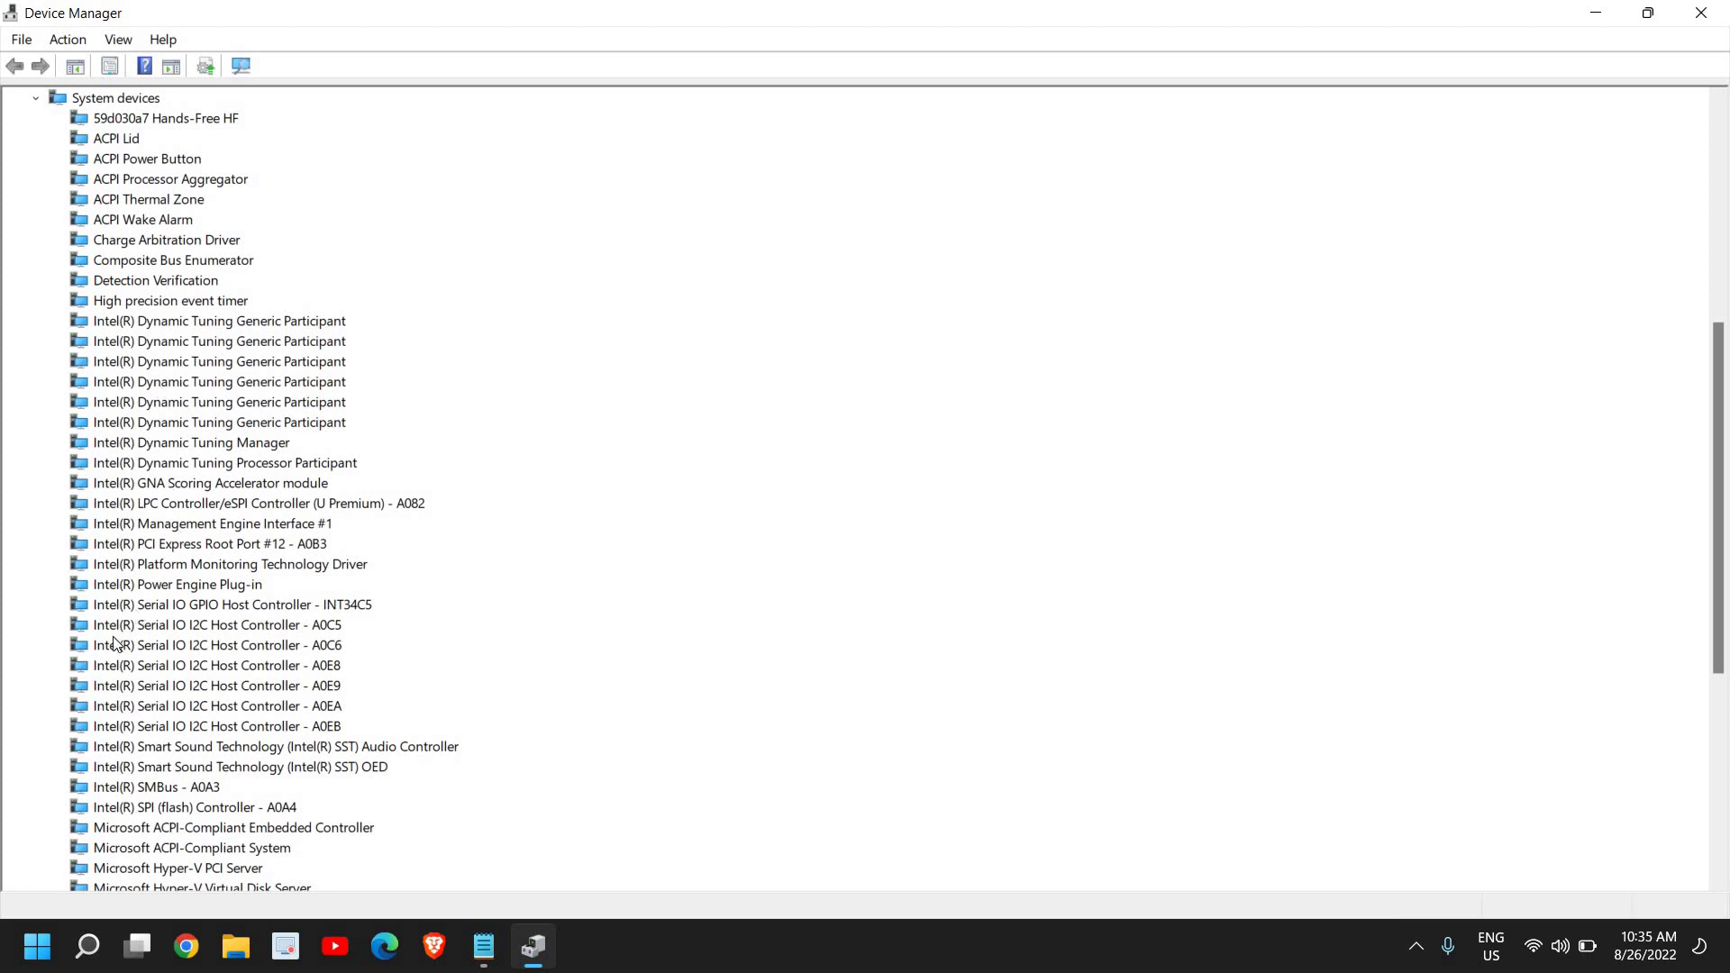
{"action": "scroll", "coordinate": [162, 645], "scroll_direction": "down", "scroll_amount": 7}
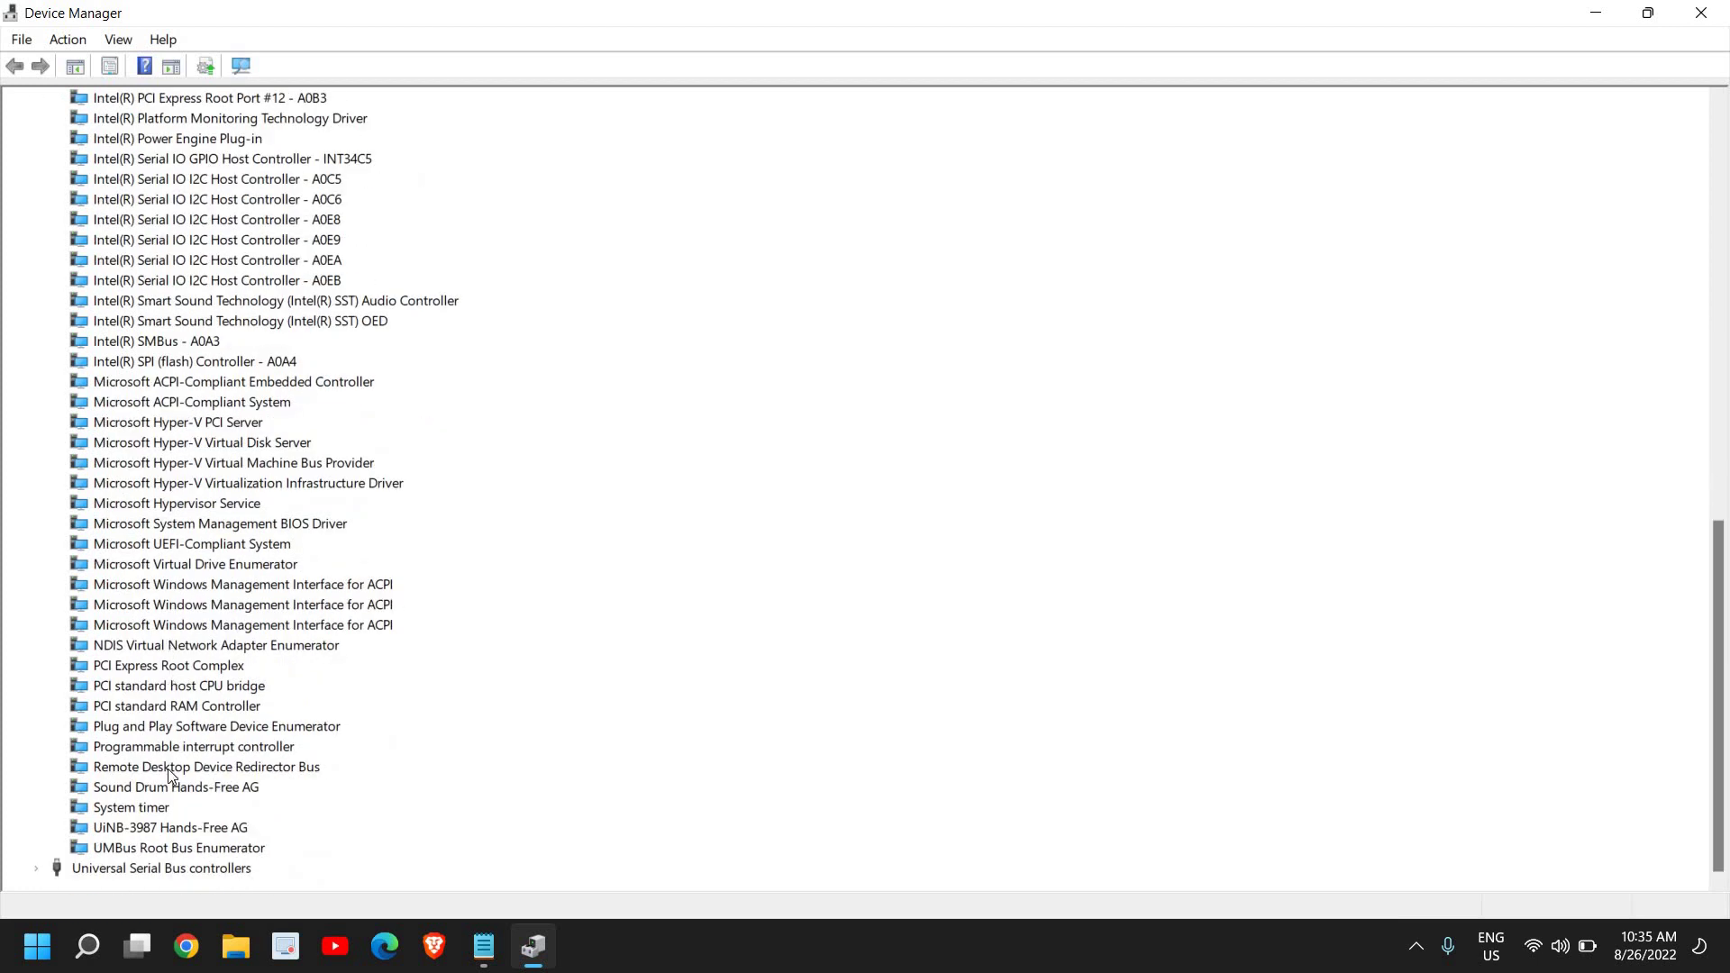
{"action": "left_click", "coordinate": [165, 789]}
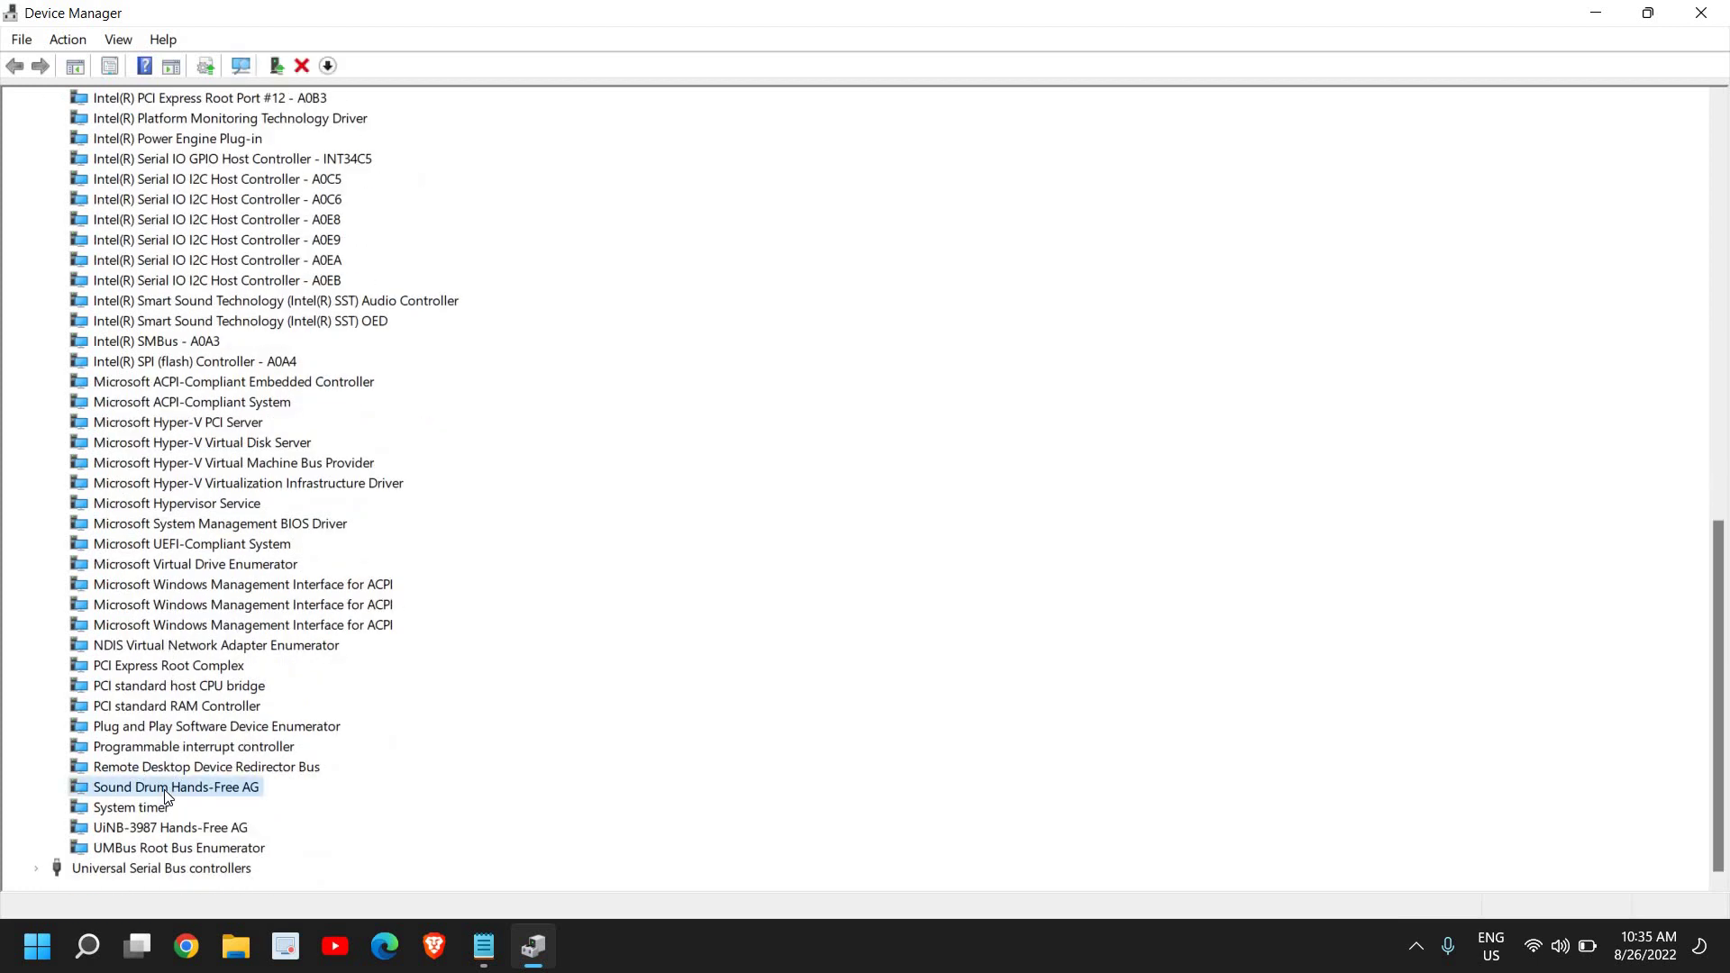
- Have Windows search automatically for a Sound Drum Hands-Free AG driver, then close the result
{"action": "right_click", "coordinate": [165, 789]}
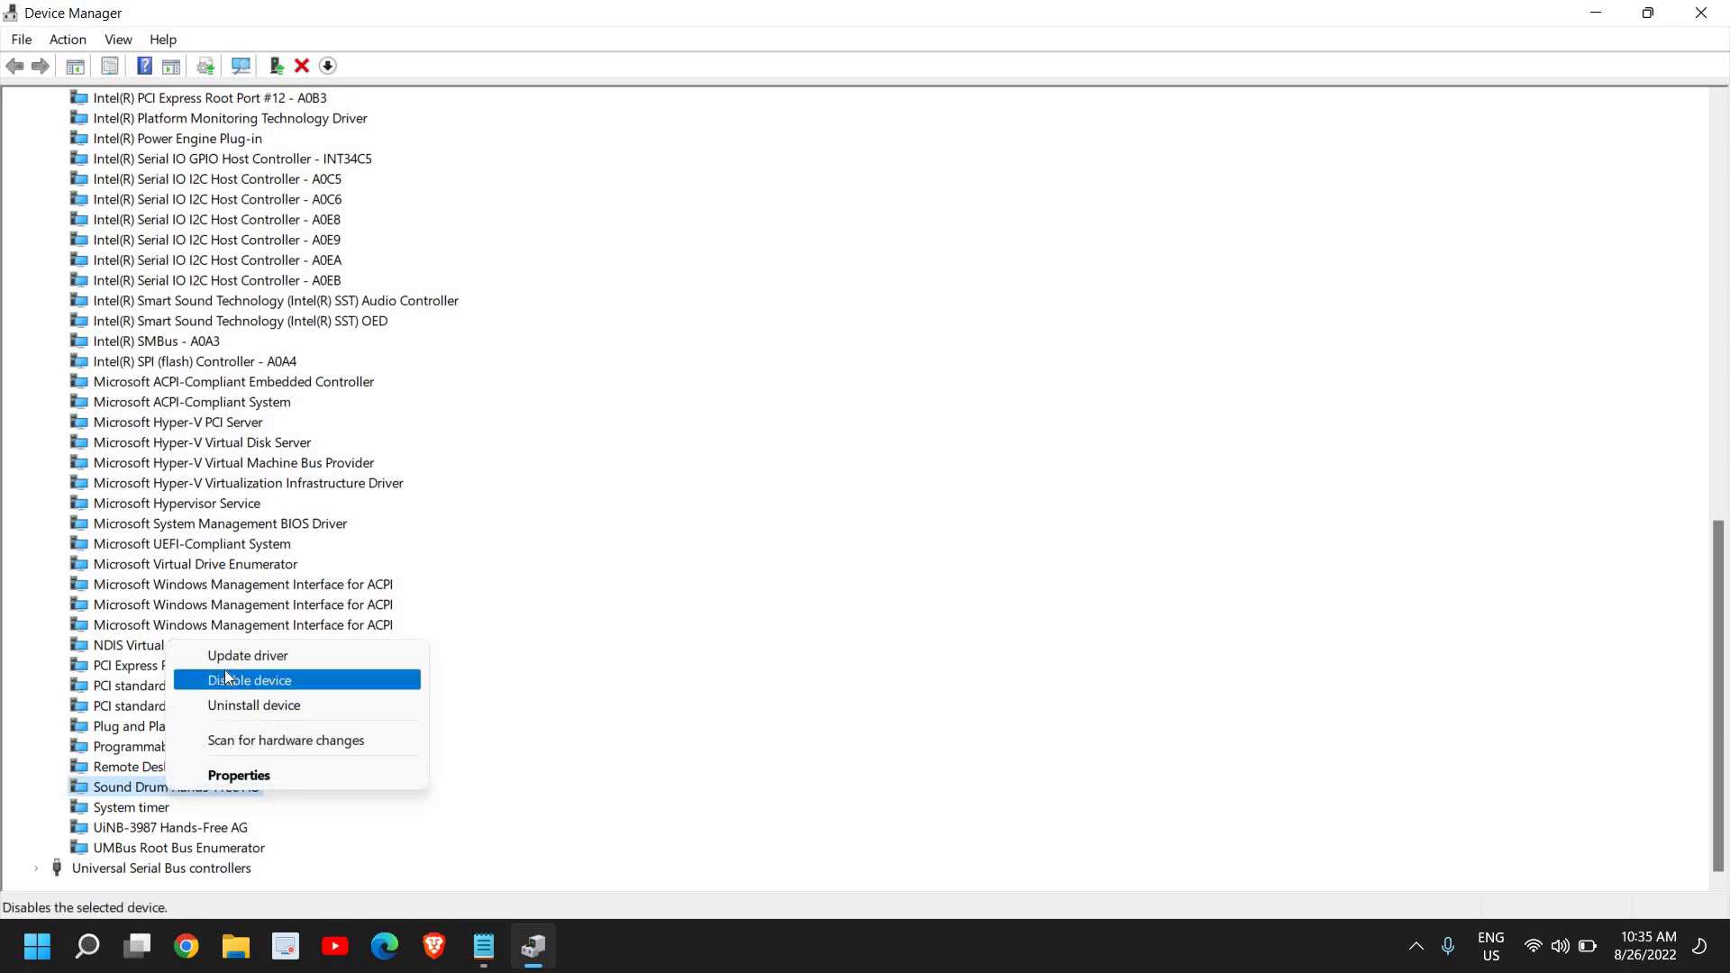
{"action": "left_click", "coordinate": [239, 654]}
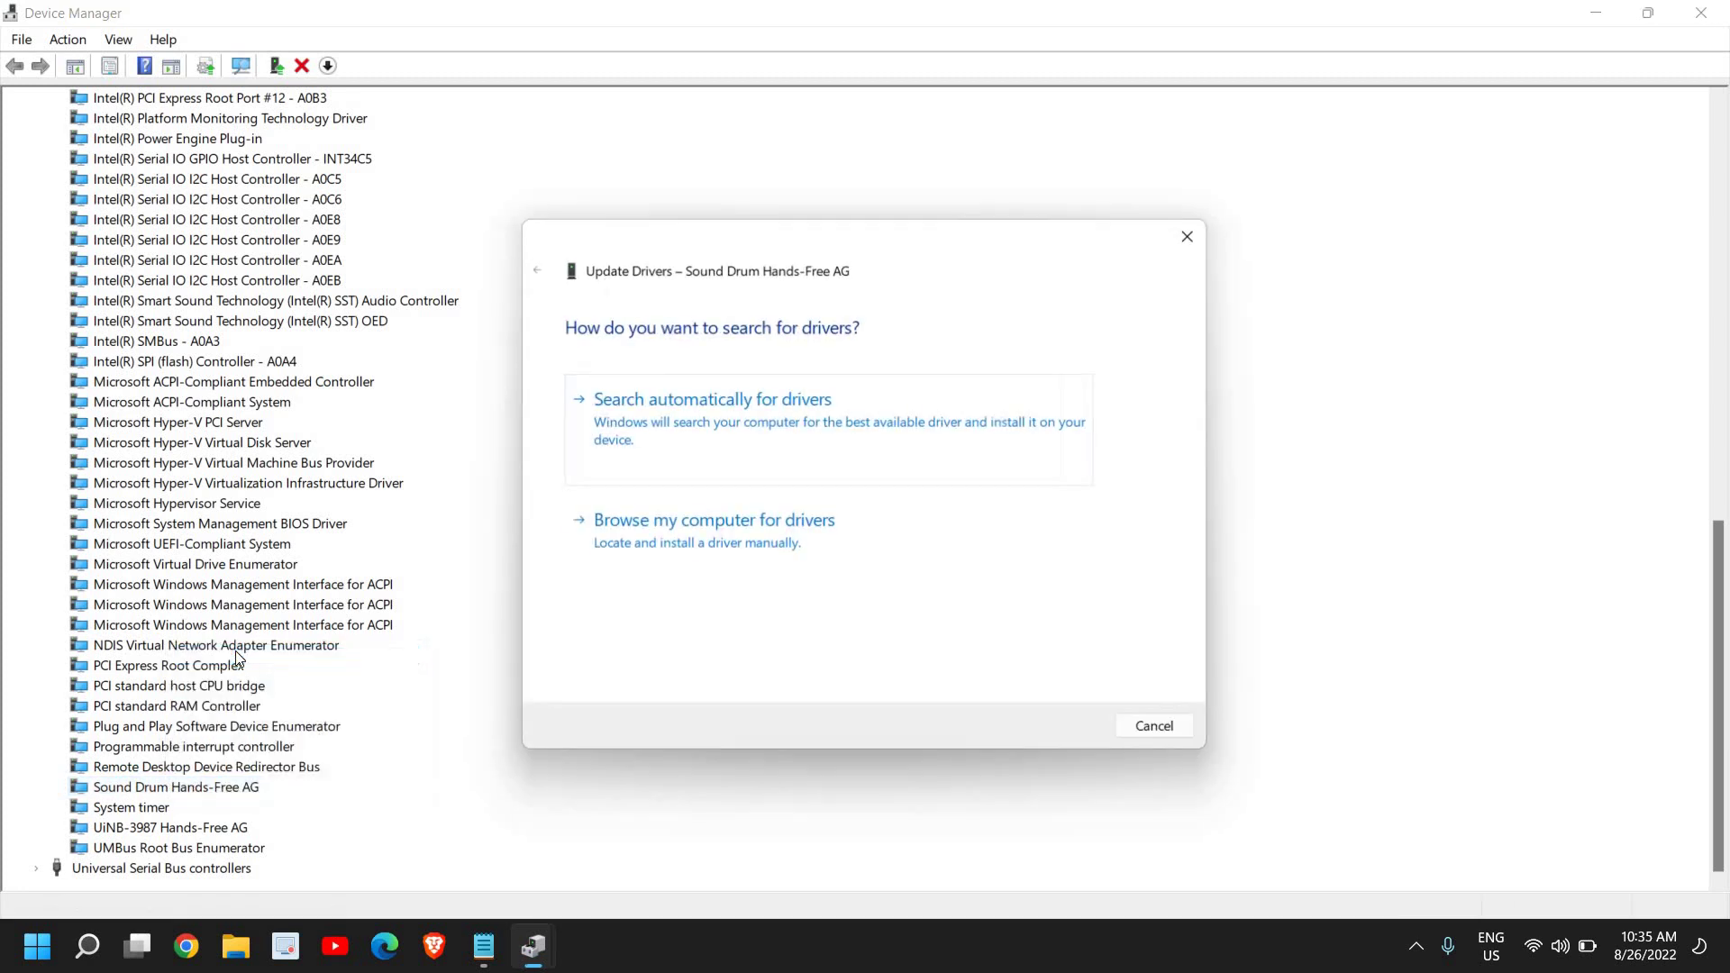
{"action": "left_click", "coordinate": [721, 426]}
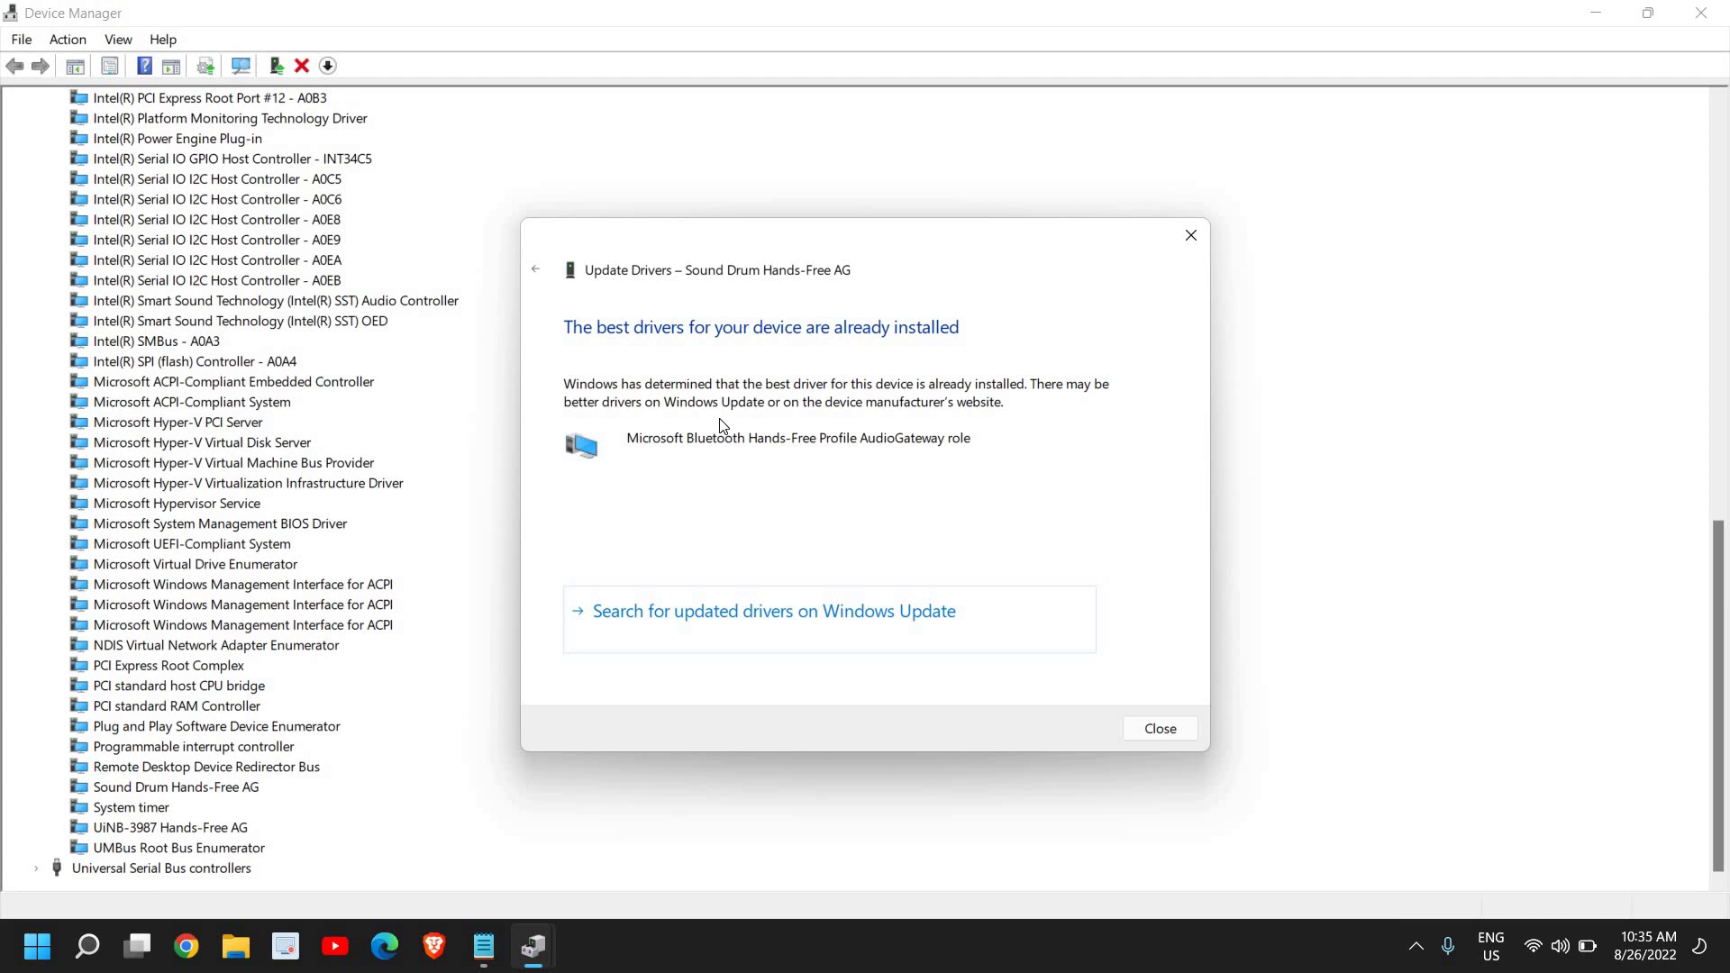
{"action": "left_click", "coordinate": [1159, 729]}
- Browse the compatible Hands-Free drivers for the device, then cancel without installing
{"action": "right_click", "coordinate": [208, 796]}
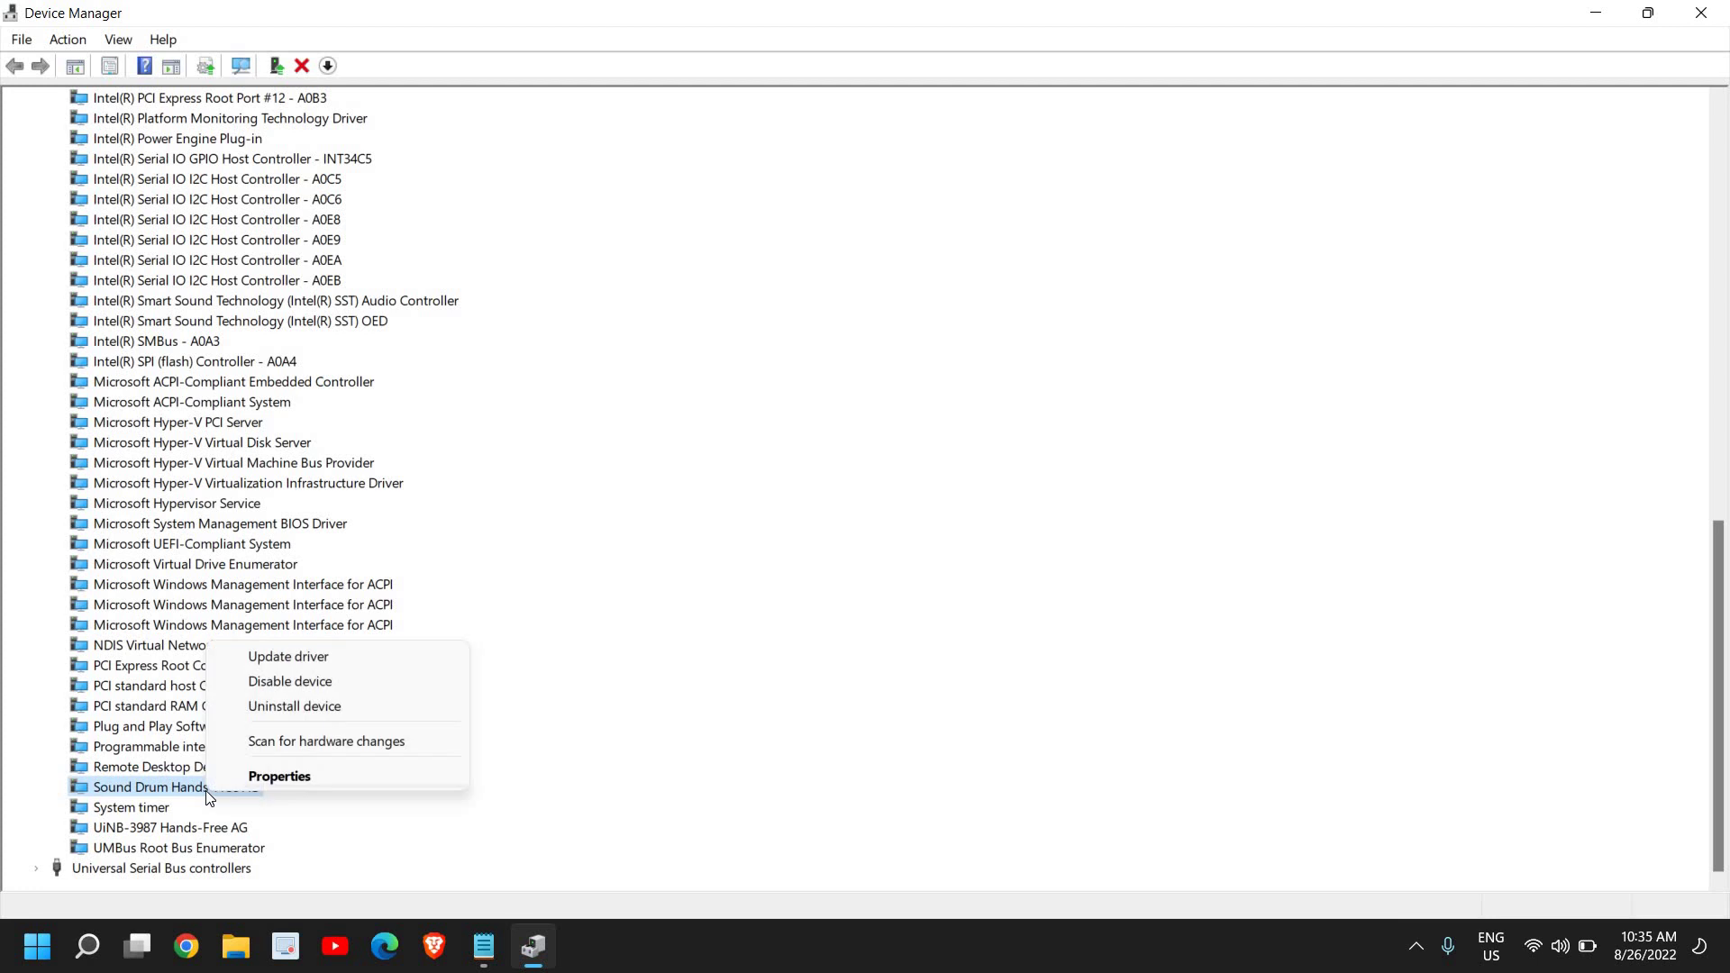
{"action": "left_click", "coordinate": [282, 663]}
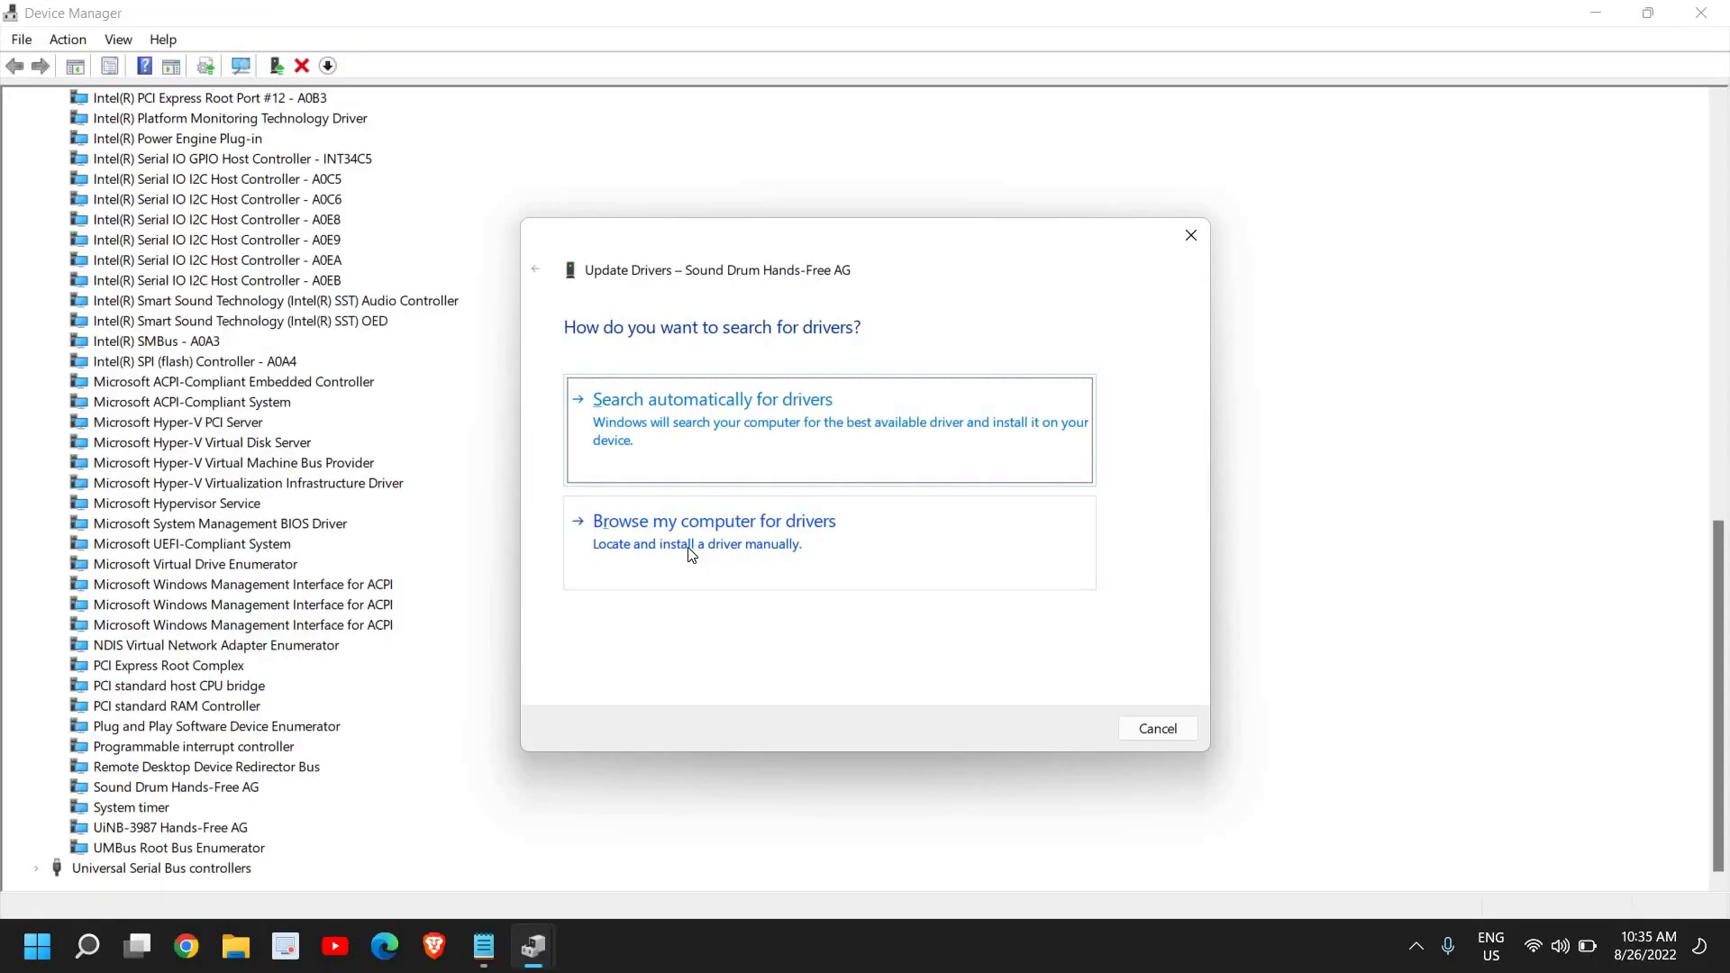
{"action": "left_click", "coordinate": [691, 552]}
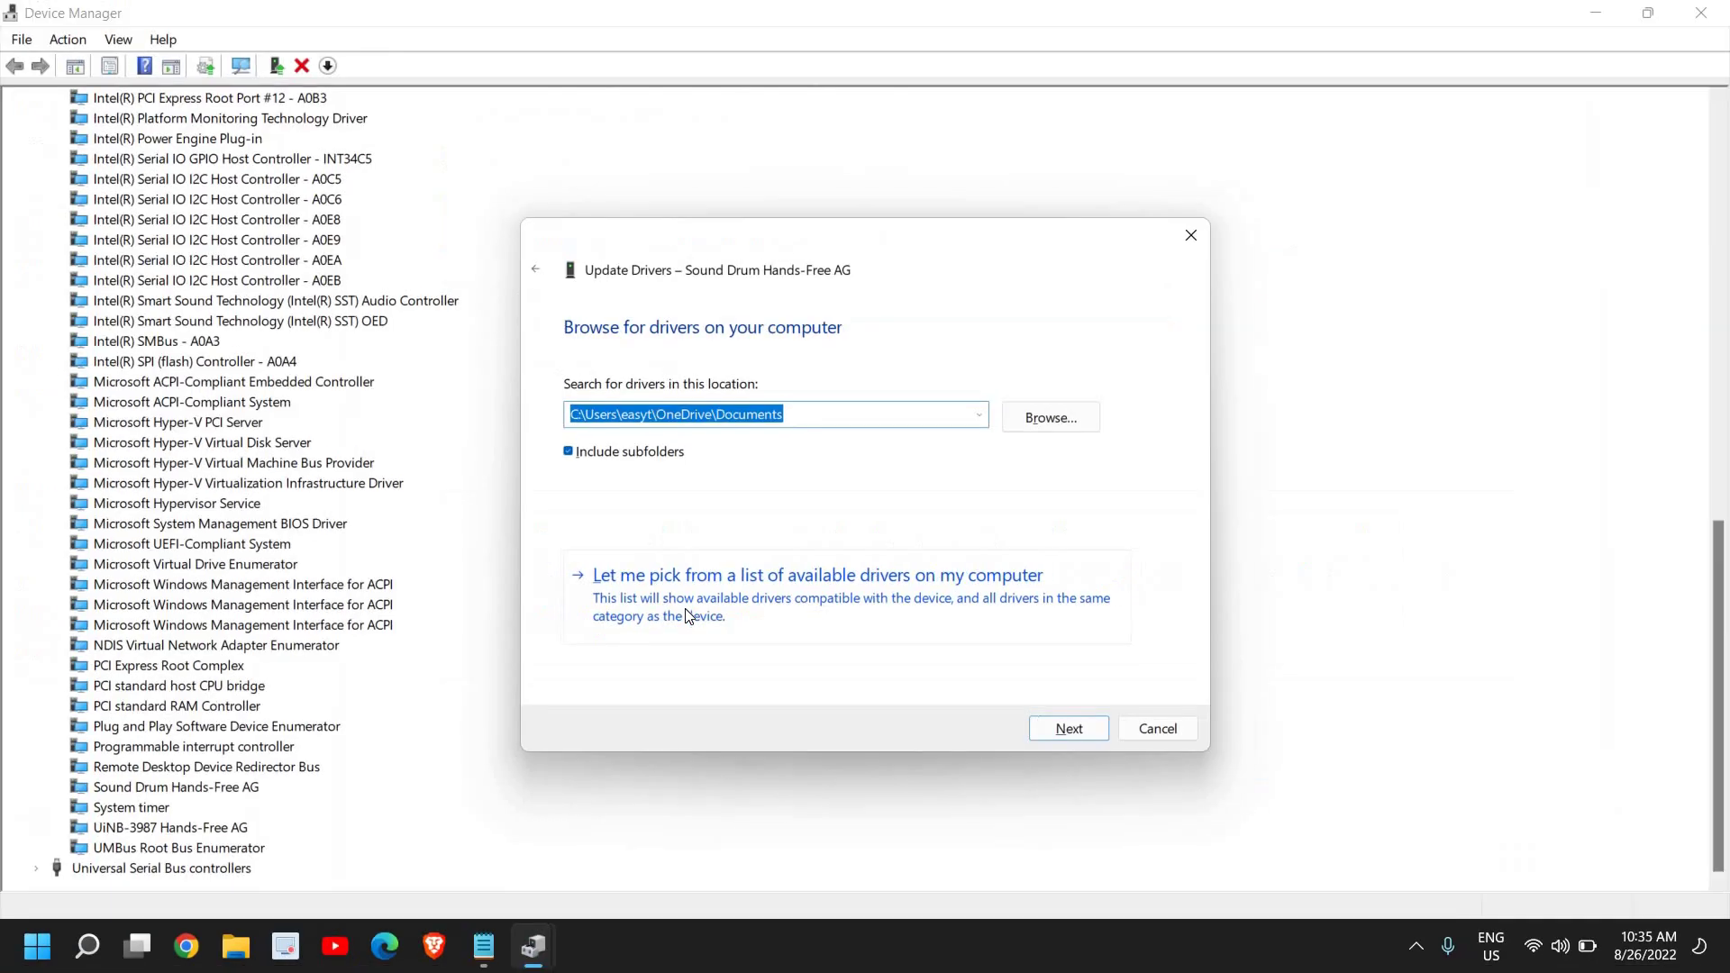
{"action": "left_click", "coordinate": [684, 616]}
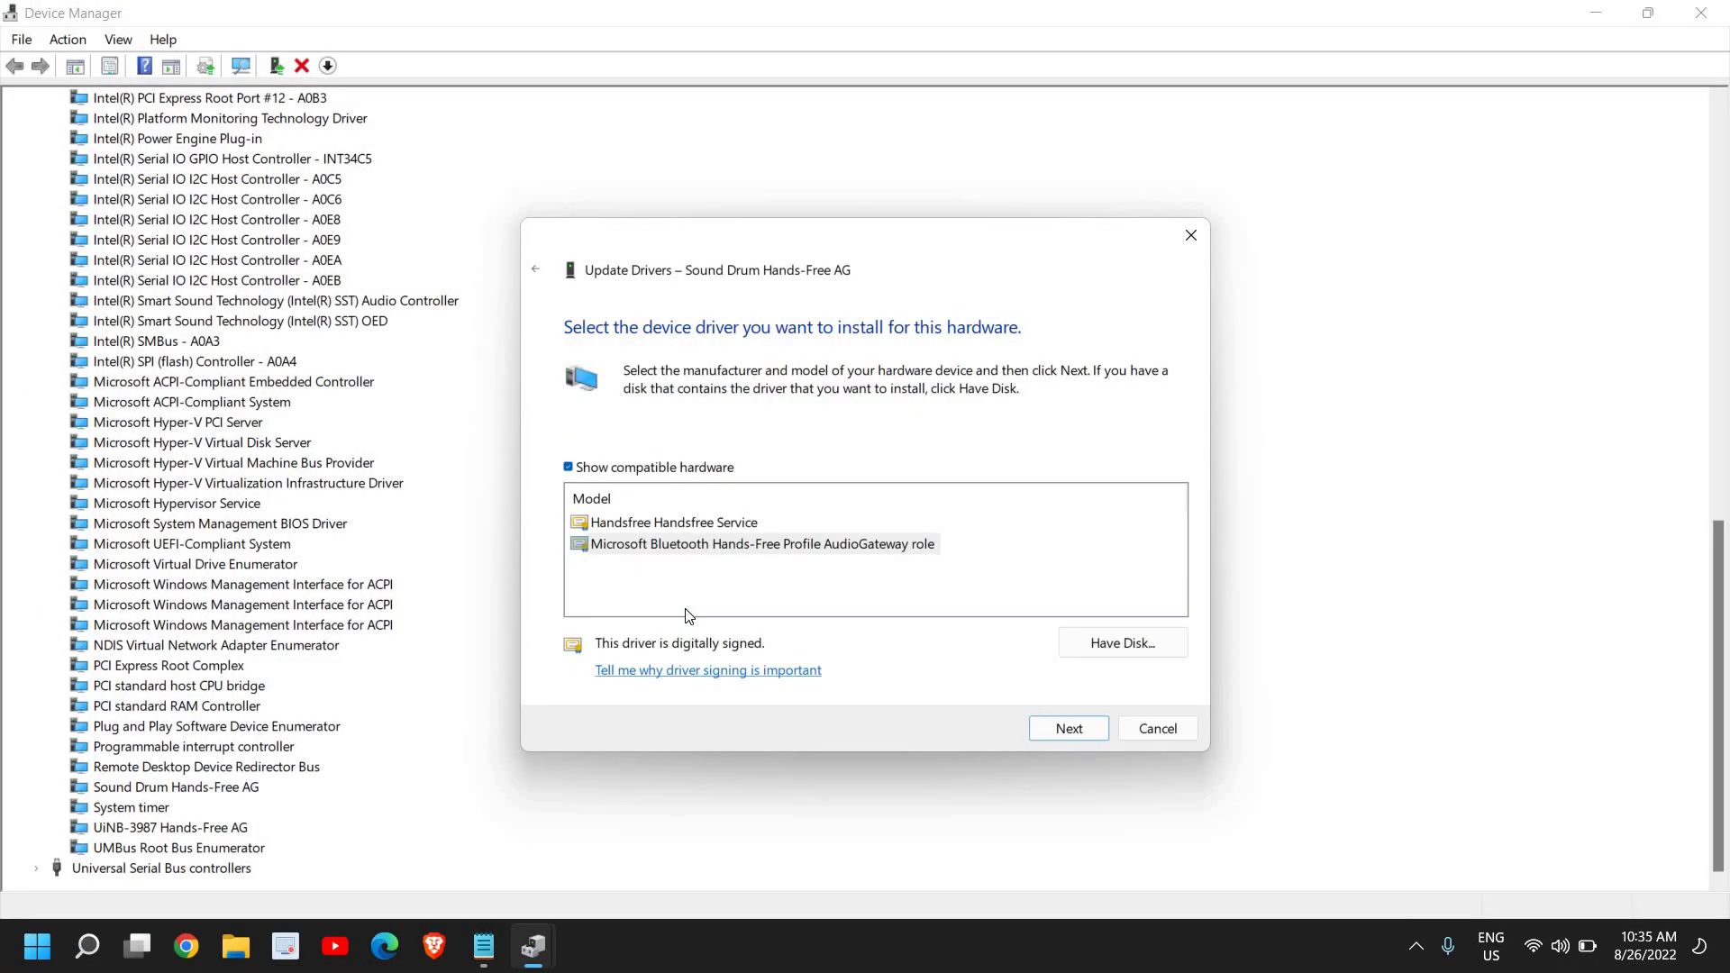
{"action": "left_click", "coordinate": [638, 522]}
{"action": "left_click", "coordinate": [659, 546]}
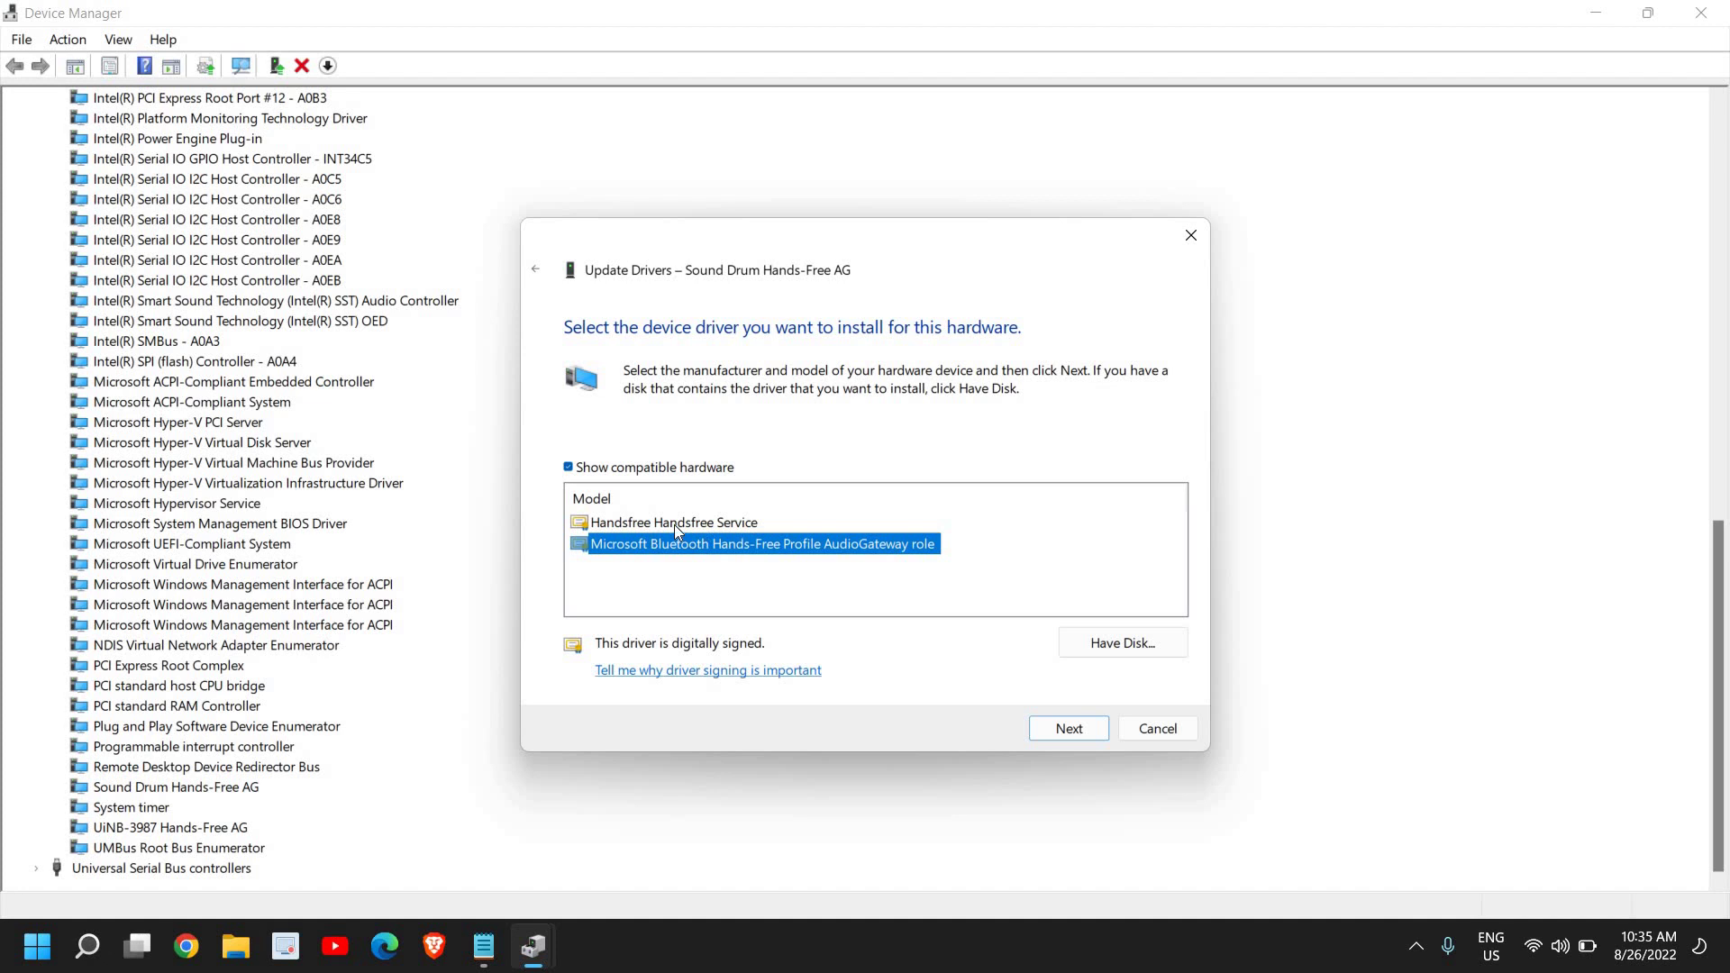
{"action": "left_click", "coordinate": [651, 522]}
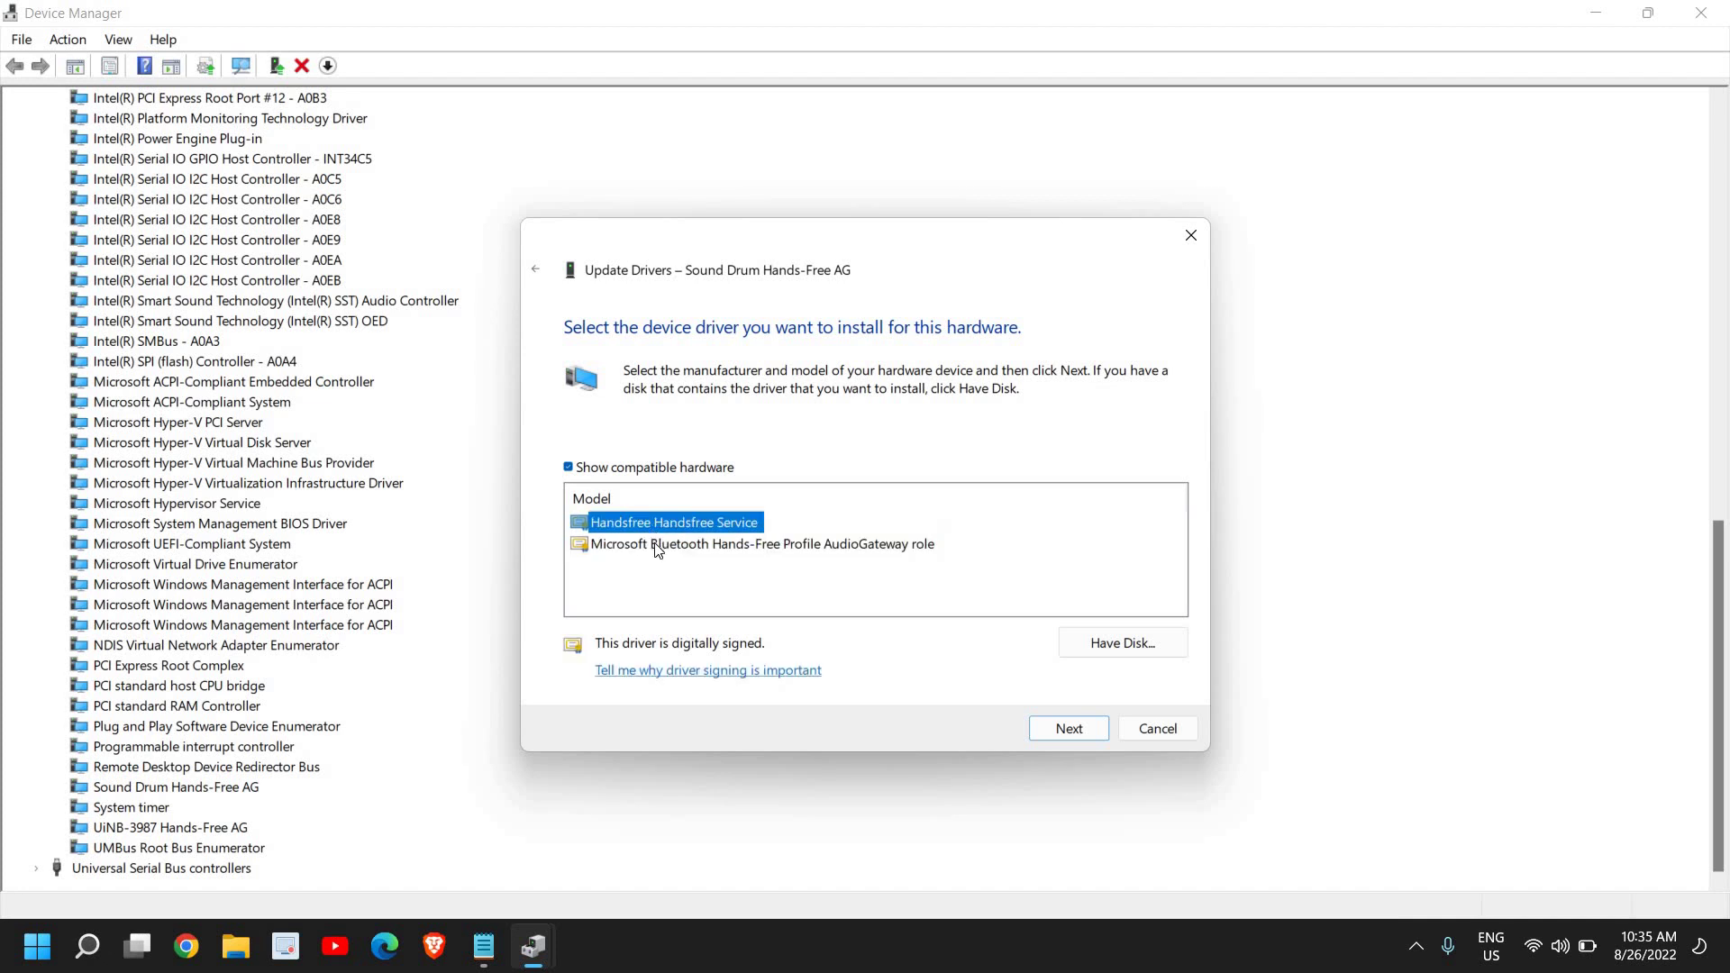
{"action": "left_click", "coordinate": [655, 548]}
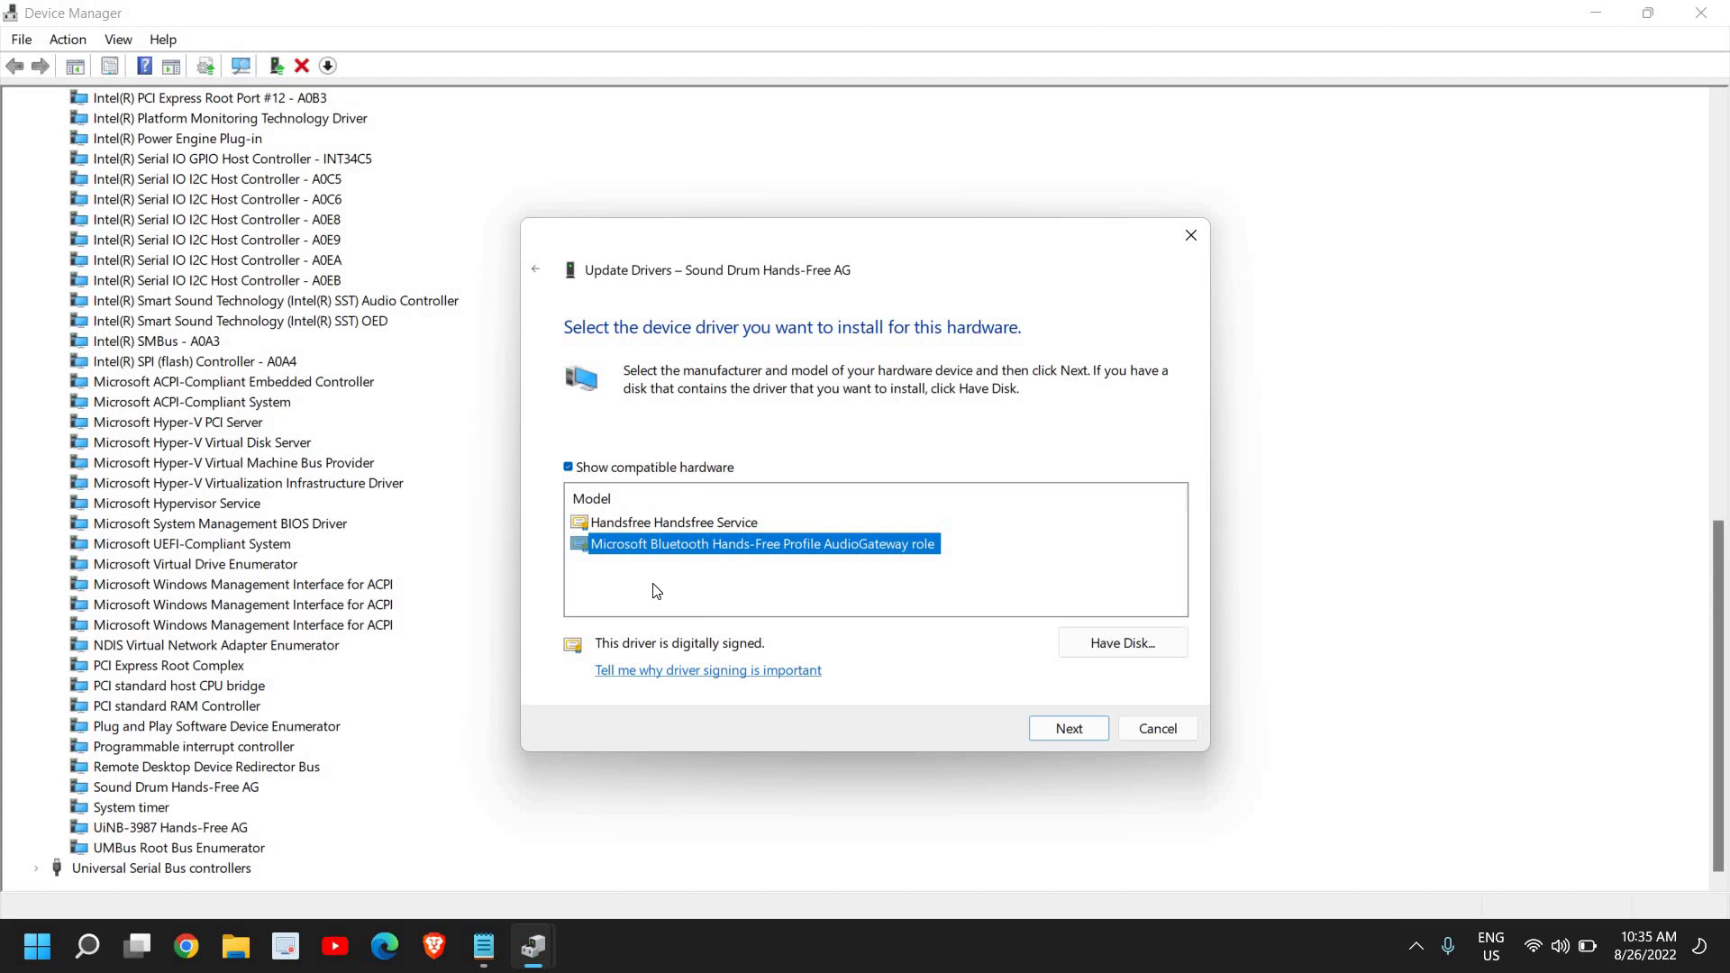
{"action": "left_click", "coordinate": [1069, 728]}
{"action": "left_click", "coordinate": [1157, 728]}
- Collapse System devices, expand Sound, video and game controllers, and select Realtek(R) Audio
{"action": "scroll", "coordinate": [307, 667], "scroll_direction": "up", "scroll_amount": 10}
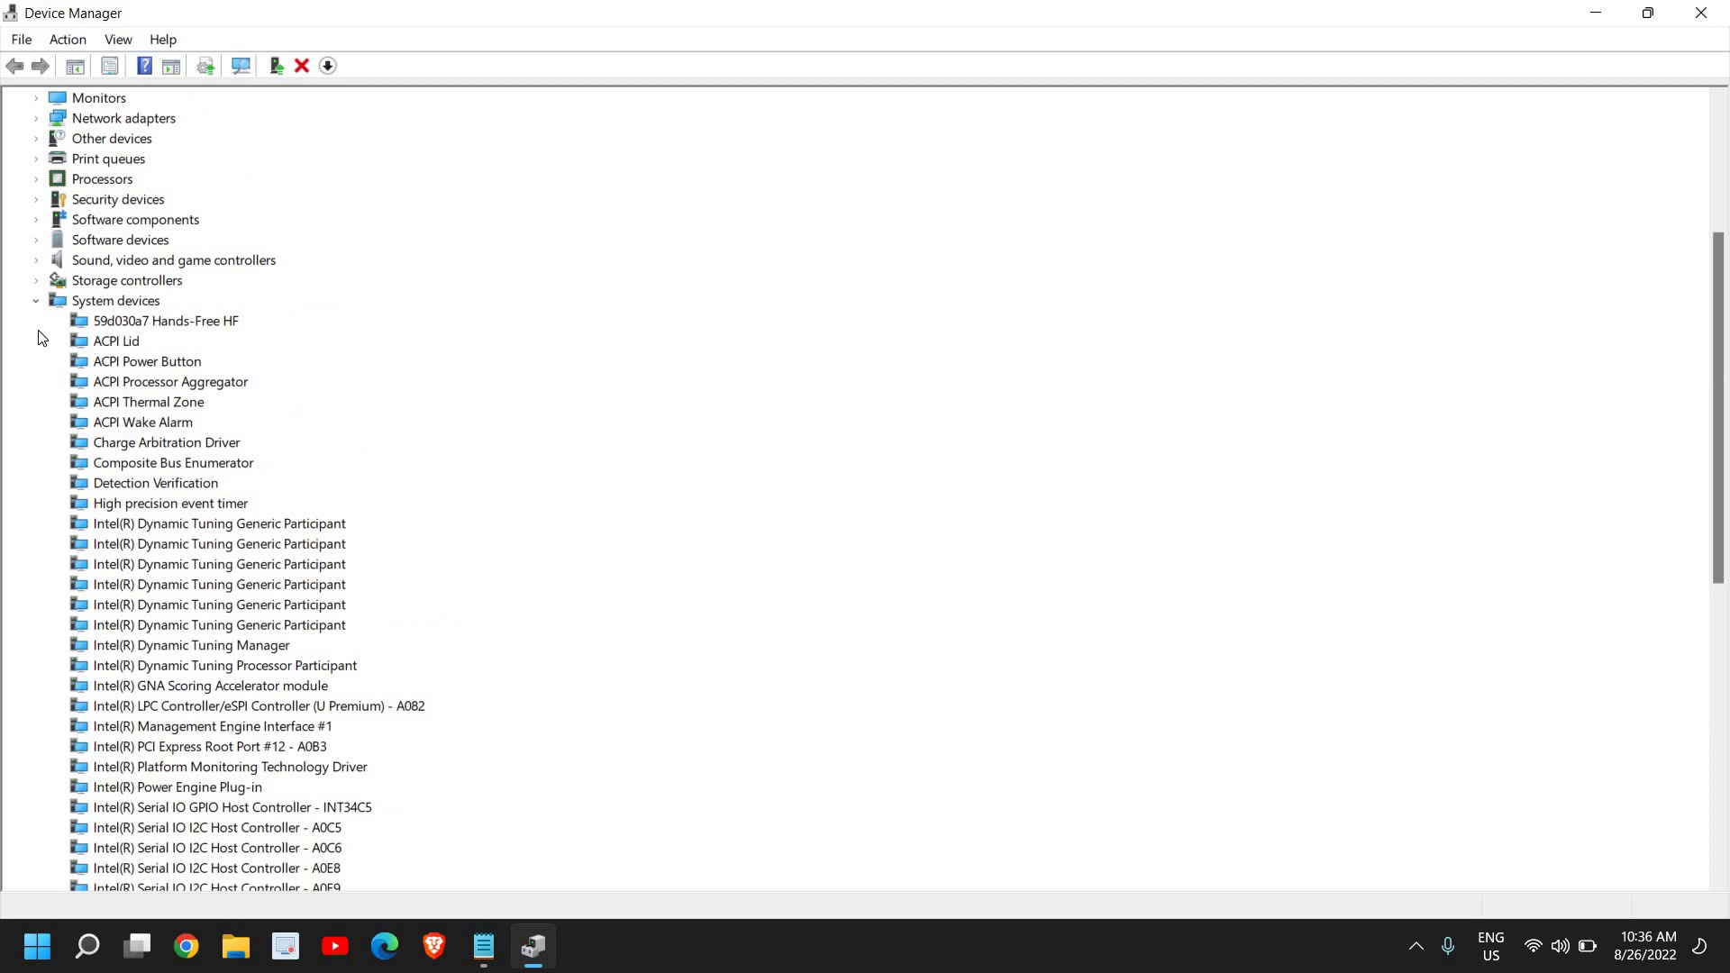
{"action": "left_click", "coordinate": [36, 300]}
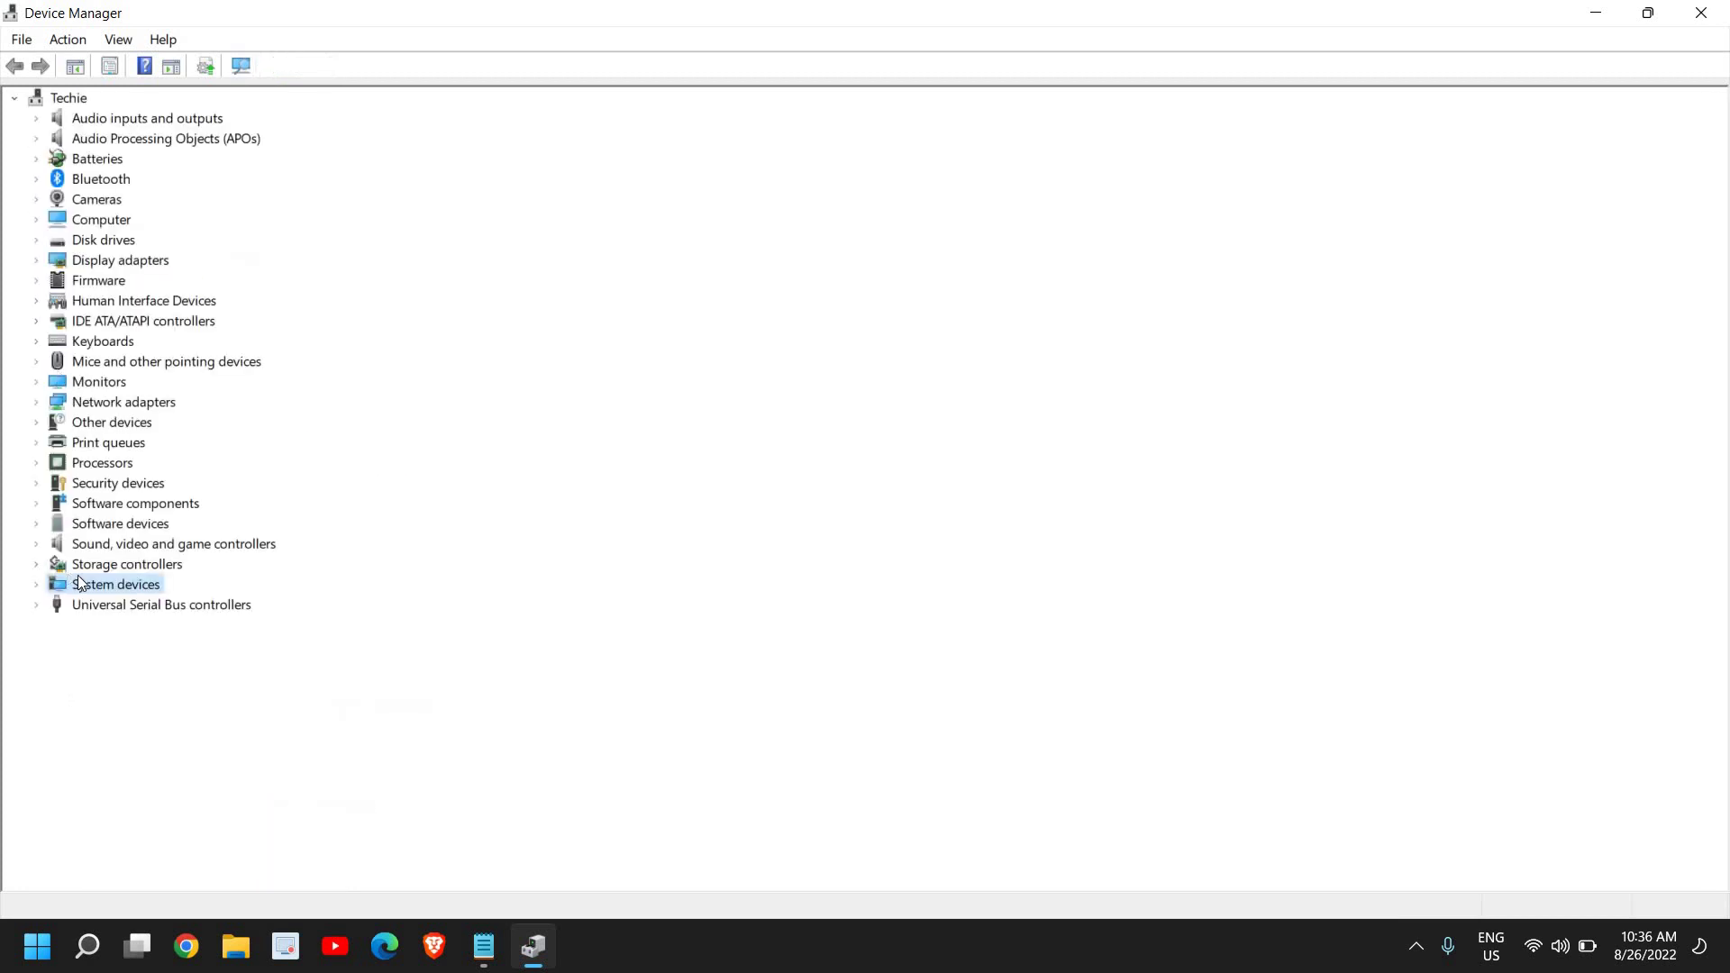
{"action": "left_click", "coordinate": [36, 544]}
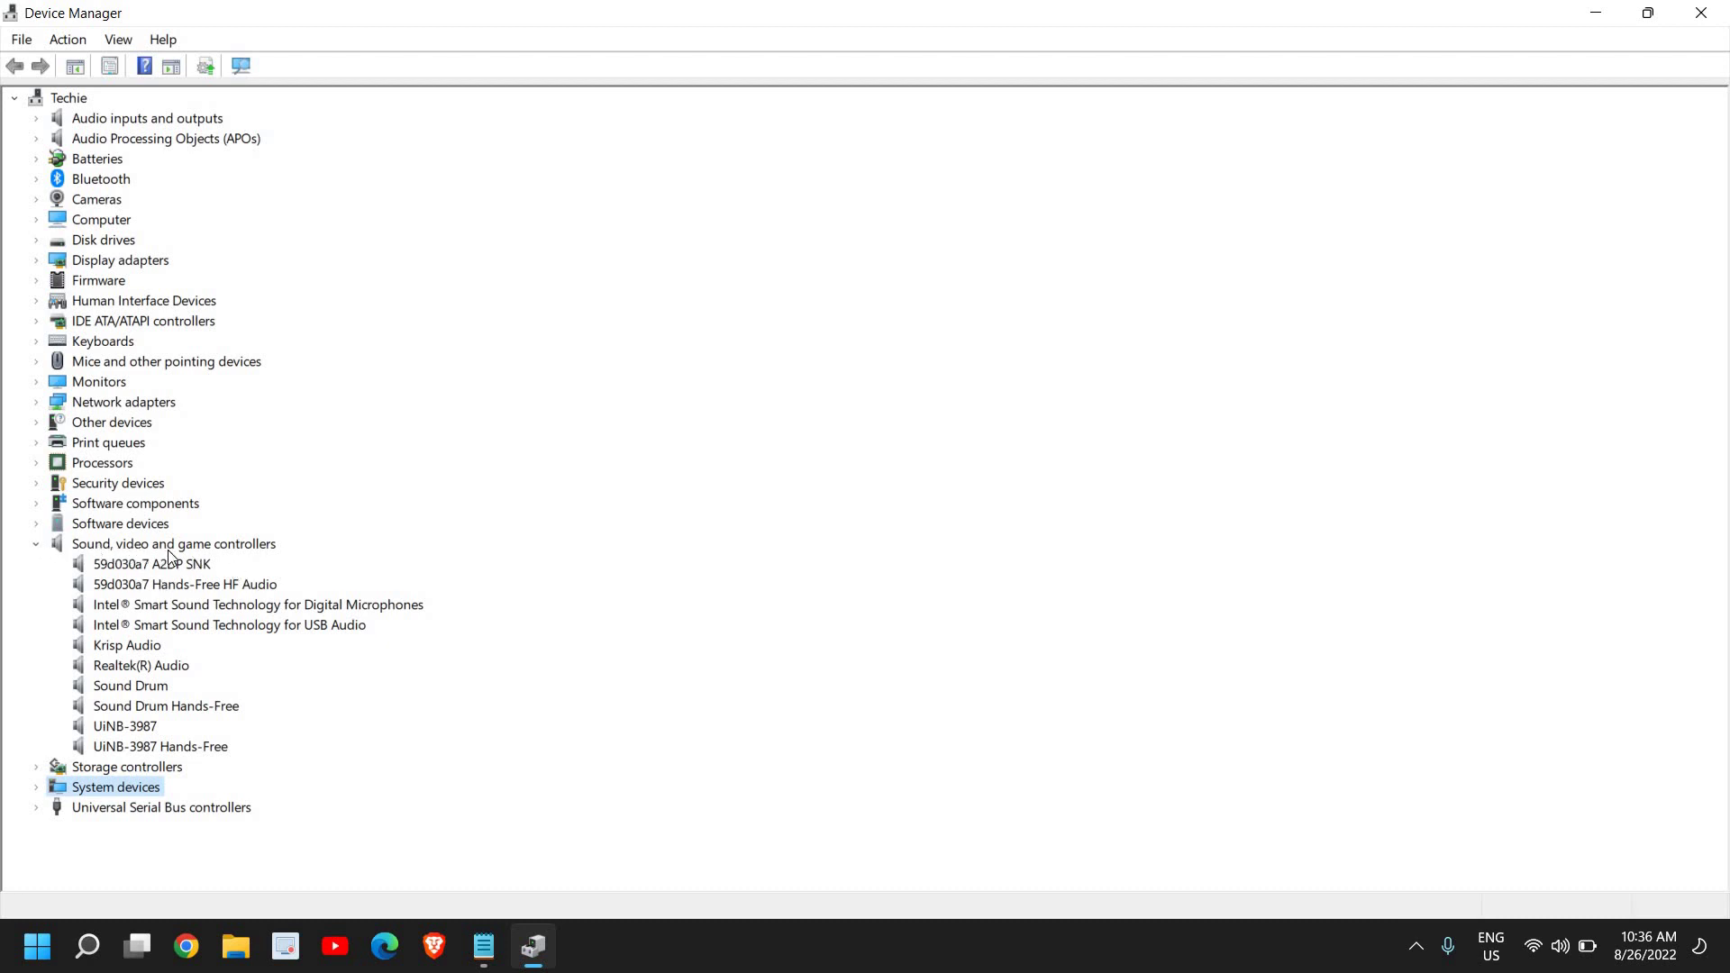
{"action": "left_click", "coordinate": [119, 671]}
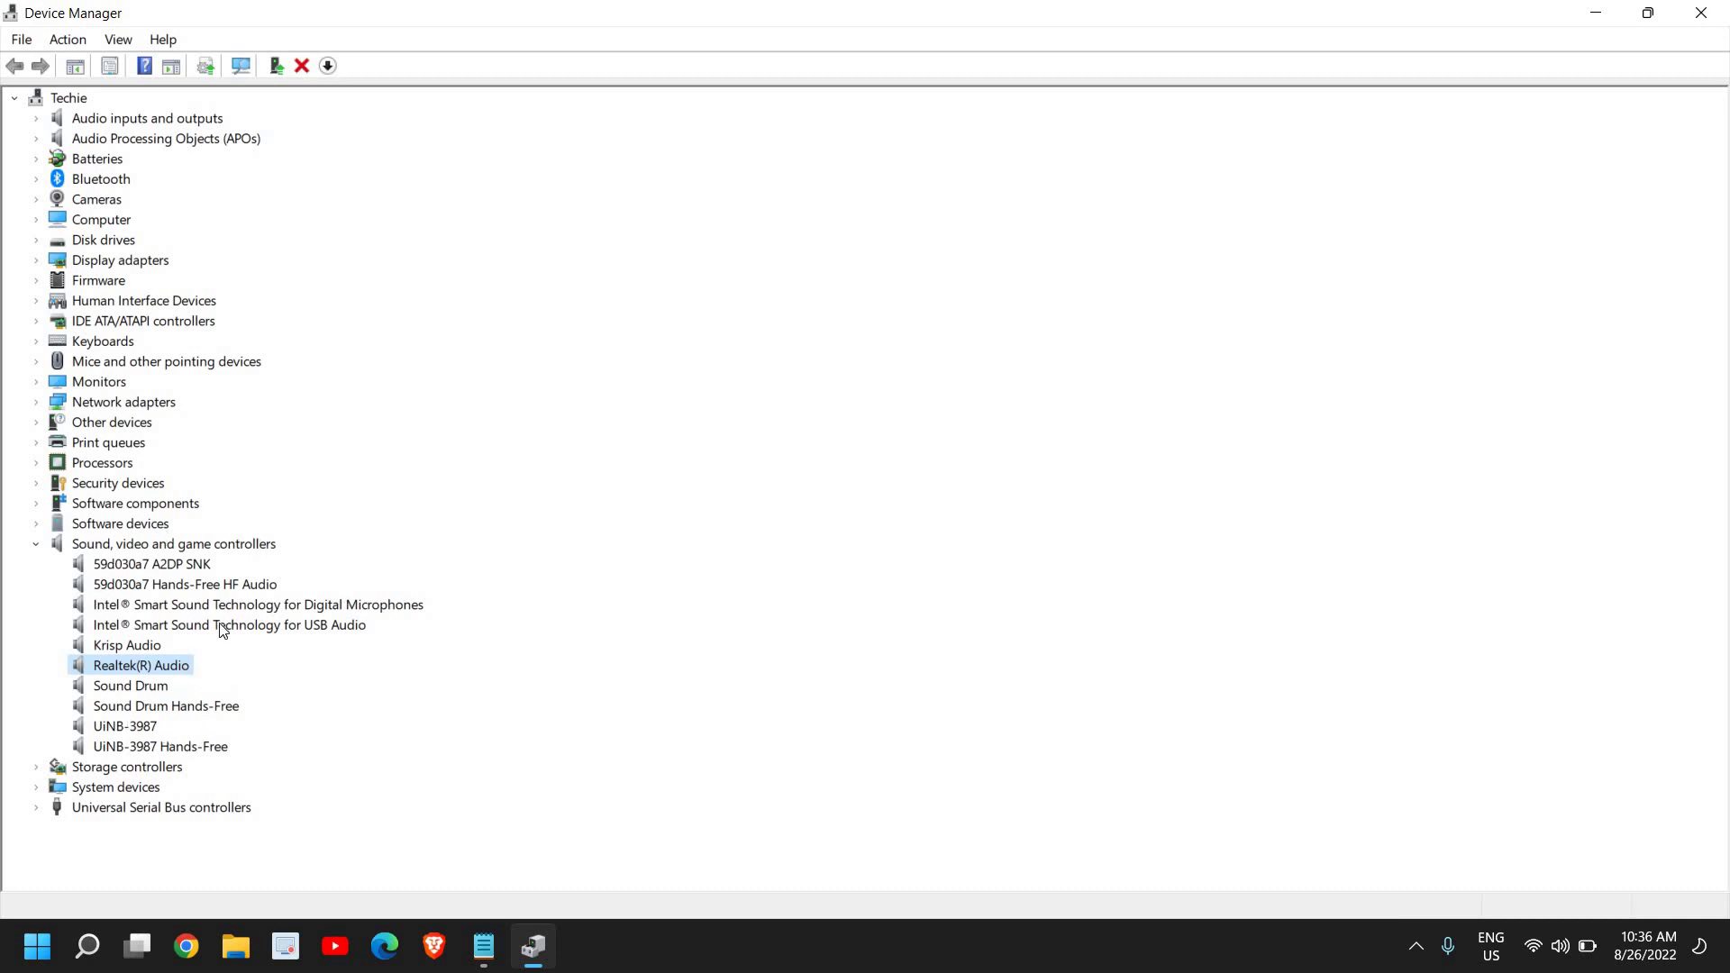
- Have Windows search automatically for a Realtek(R) Audio driver, then close the result
{"action": "right_click", "coordinate": [154, 668]}
{"action": "left_click", "coordinate": [209, 681]}
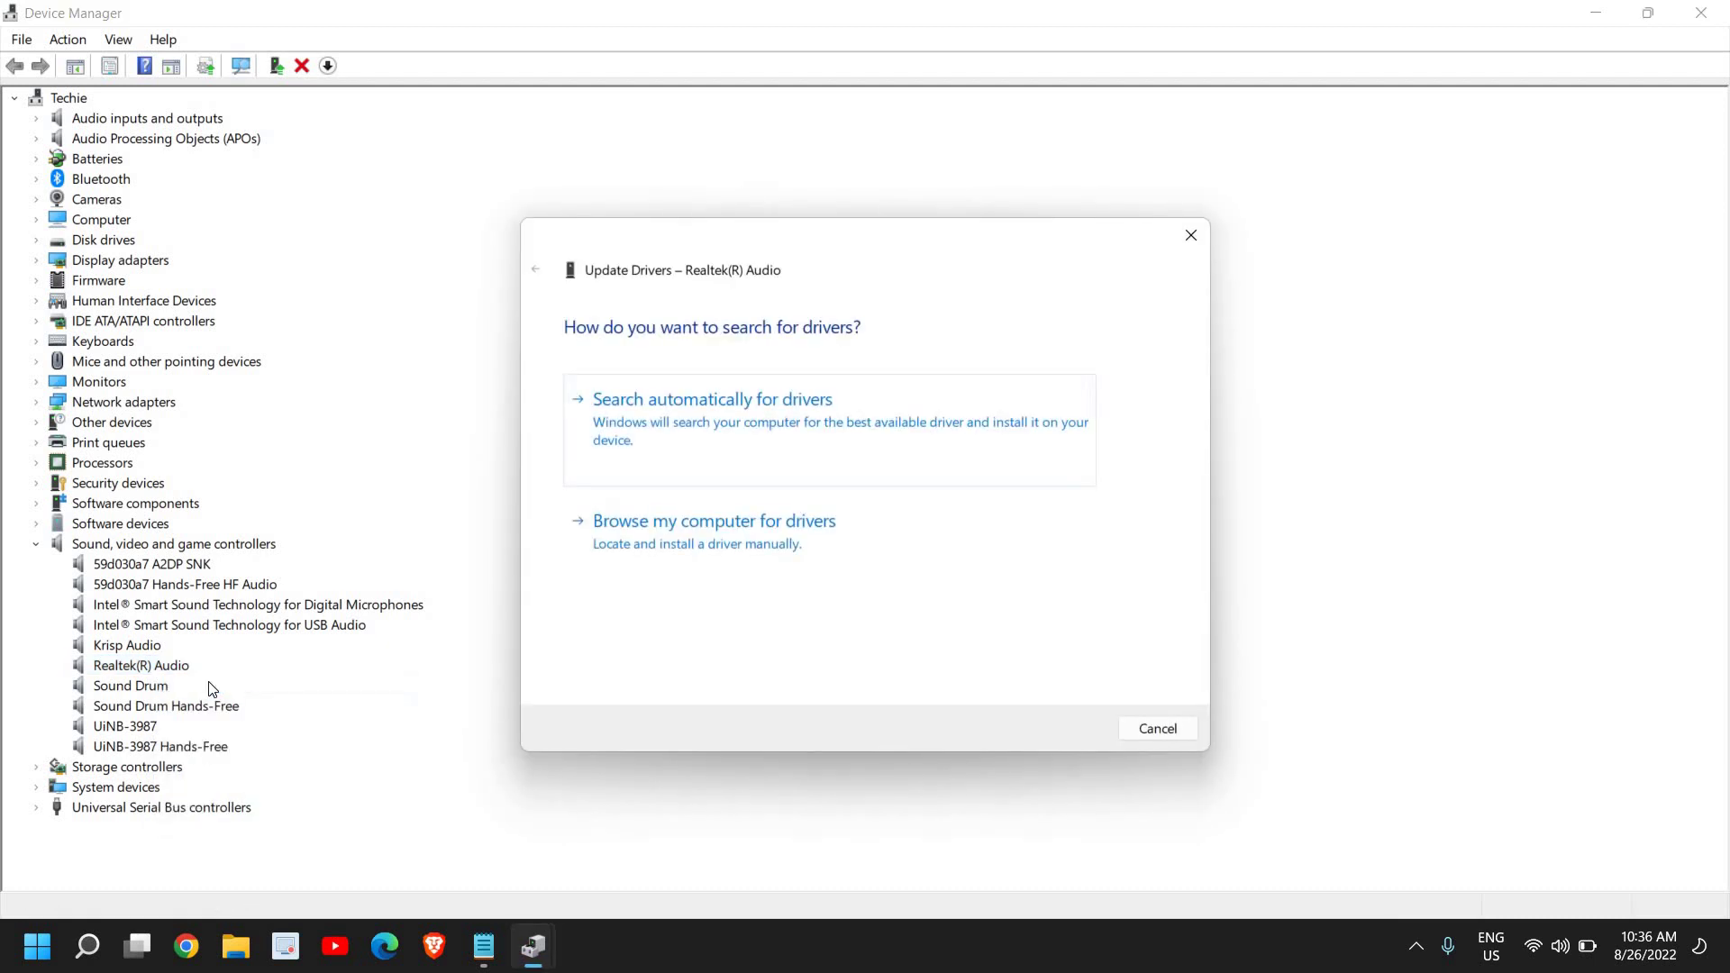
{"action": "left_click", "coordinate": [720, 439]}
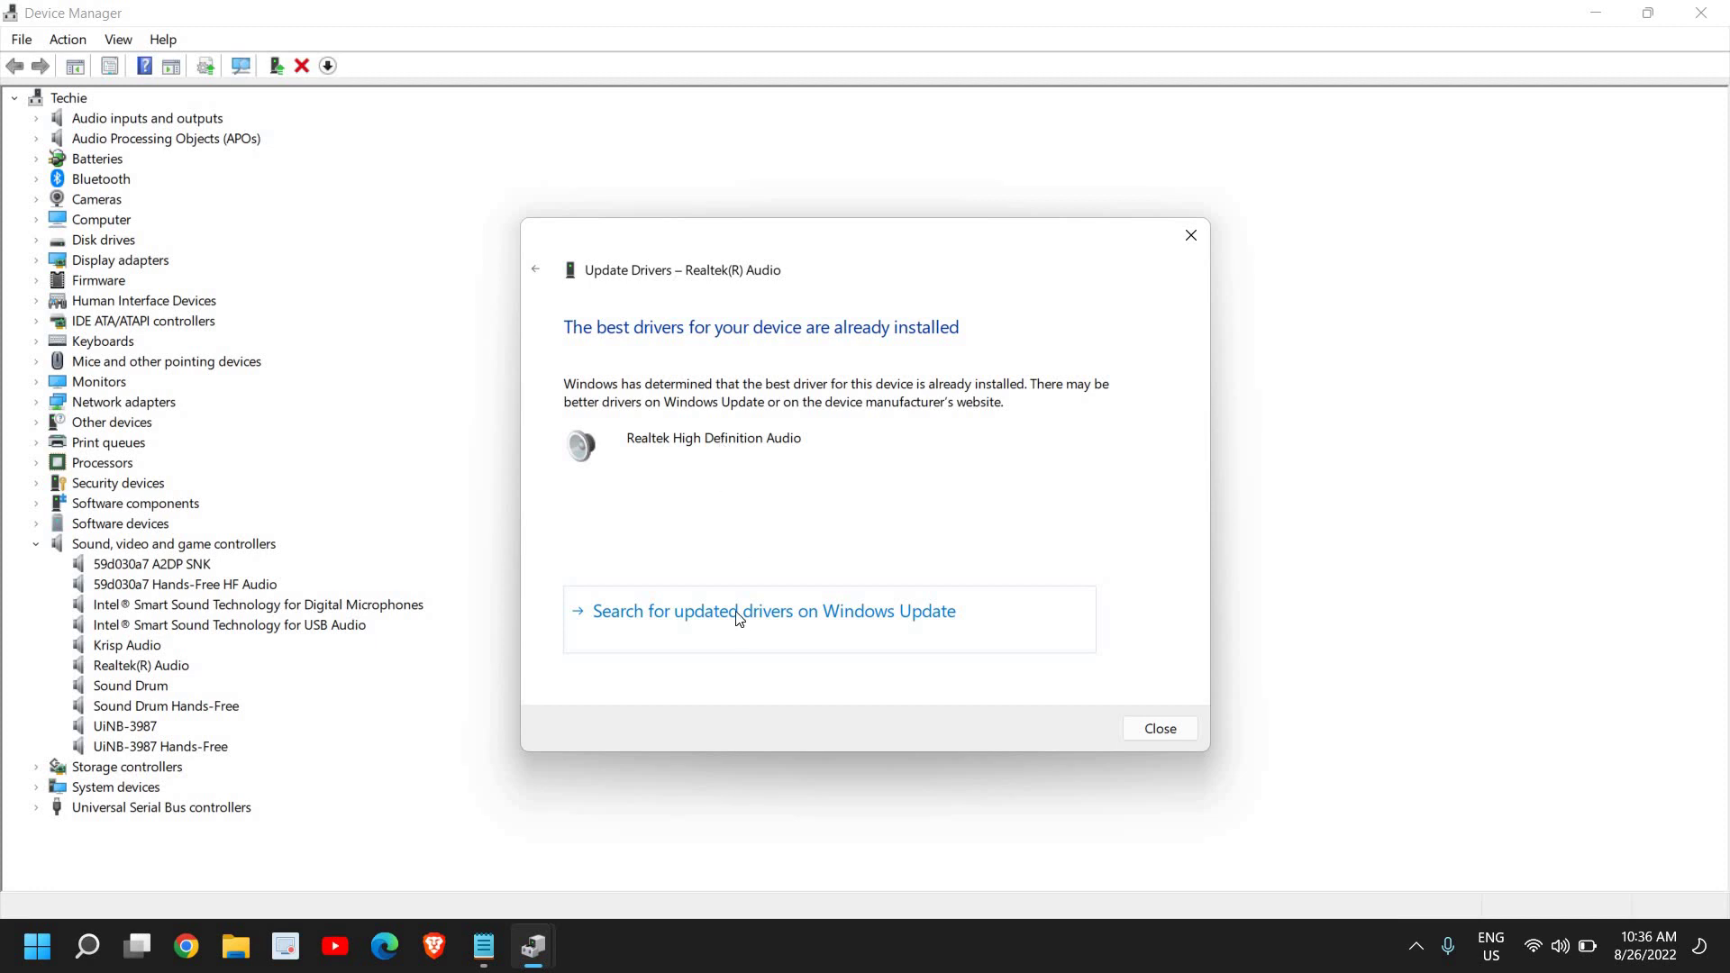
{"action": "left_click", "coordinate": [1149, 734]}
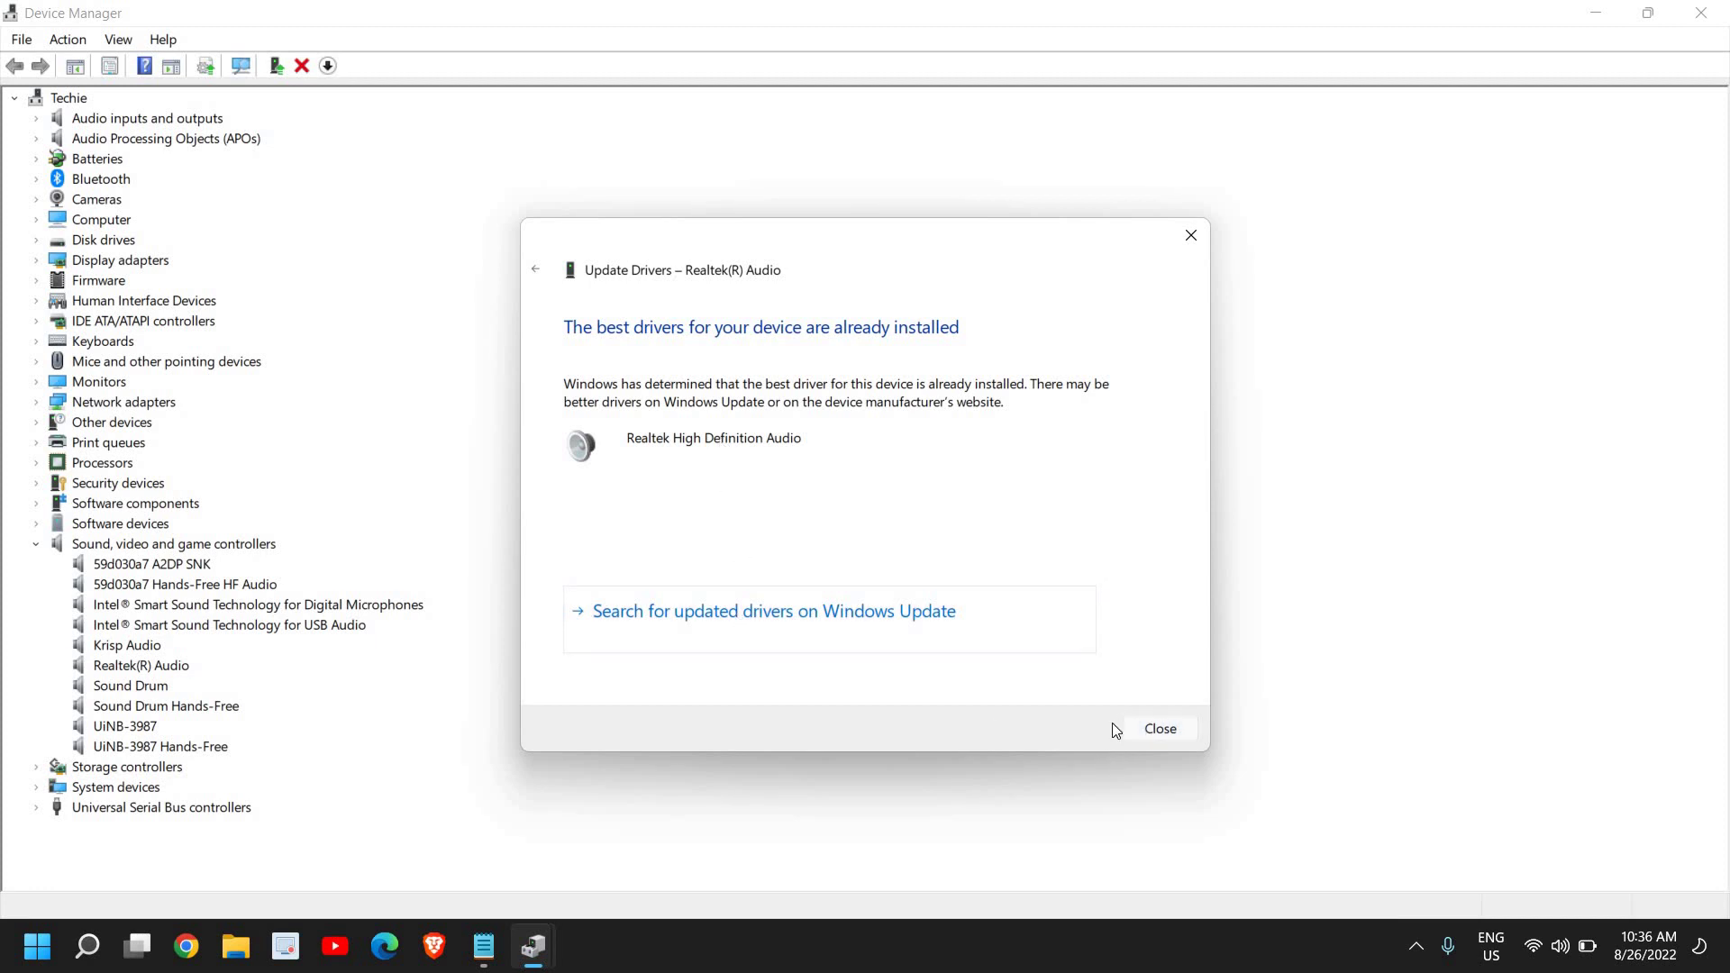
- Review the compatible Realtek High Definition Audio driver list, then cancel without installing
{"action": "right_click", "coordinate": [163, 671]}
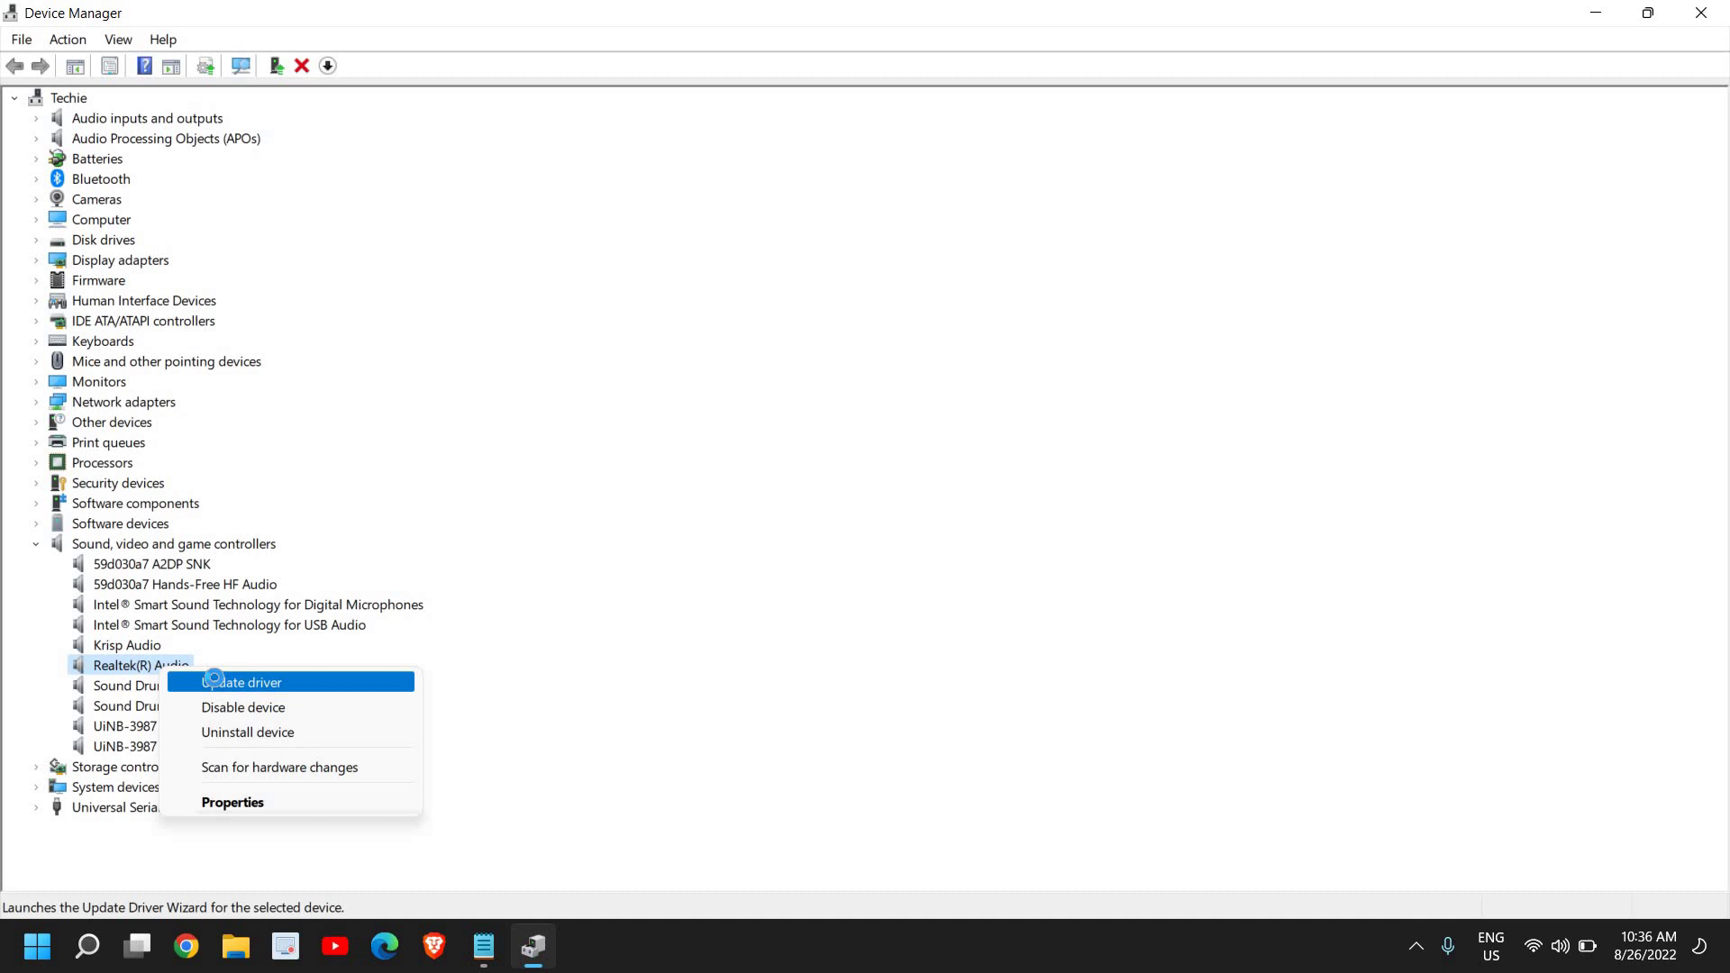
{"action": "left_click", "coordinate": [214, 680]}
{"action": "left_click", "coordinate": [642, 545]}
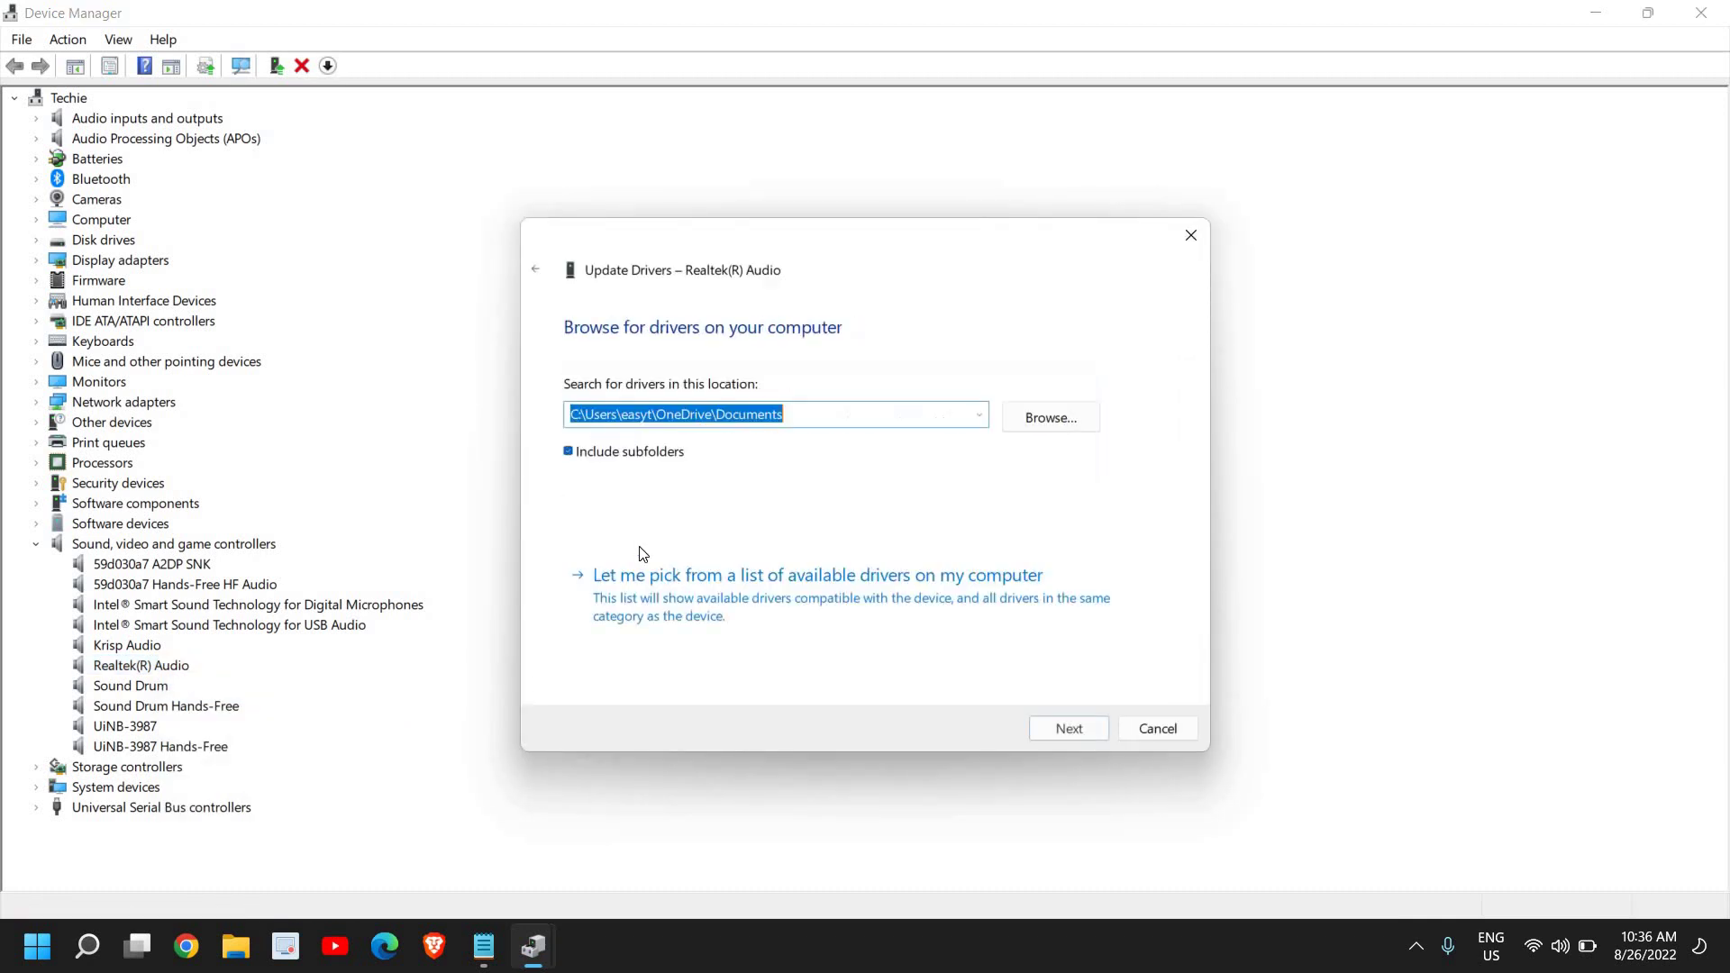
{"action": "left_click", "coordinate": [706, 620]}
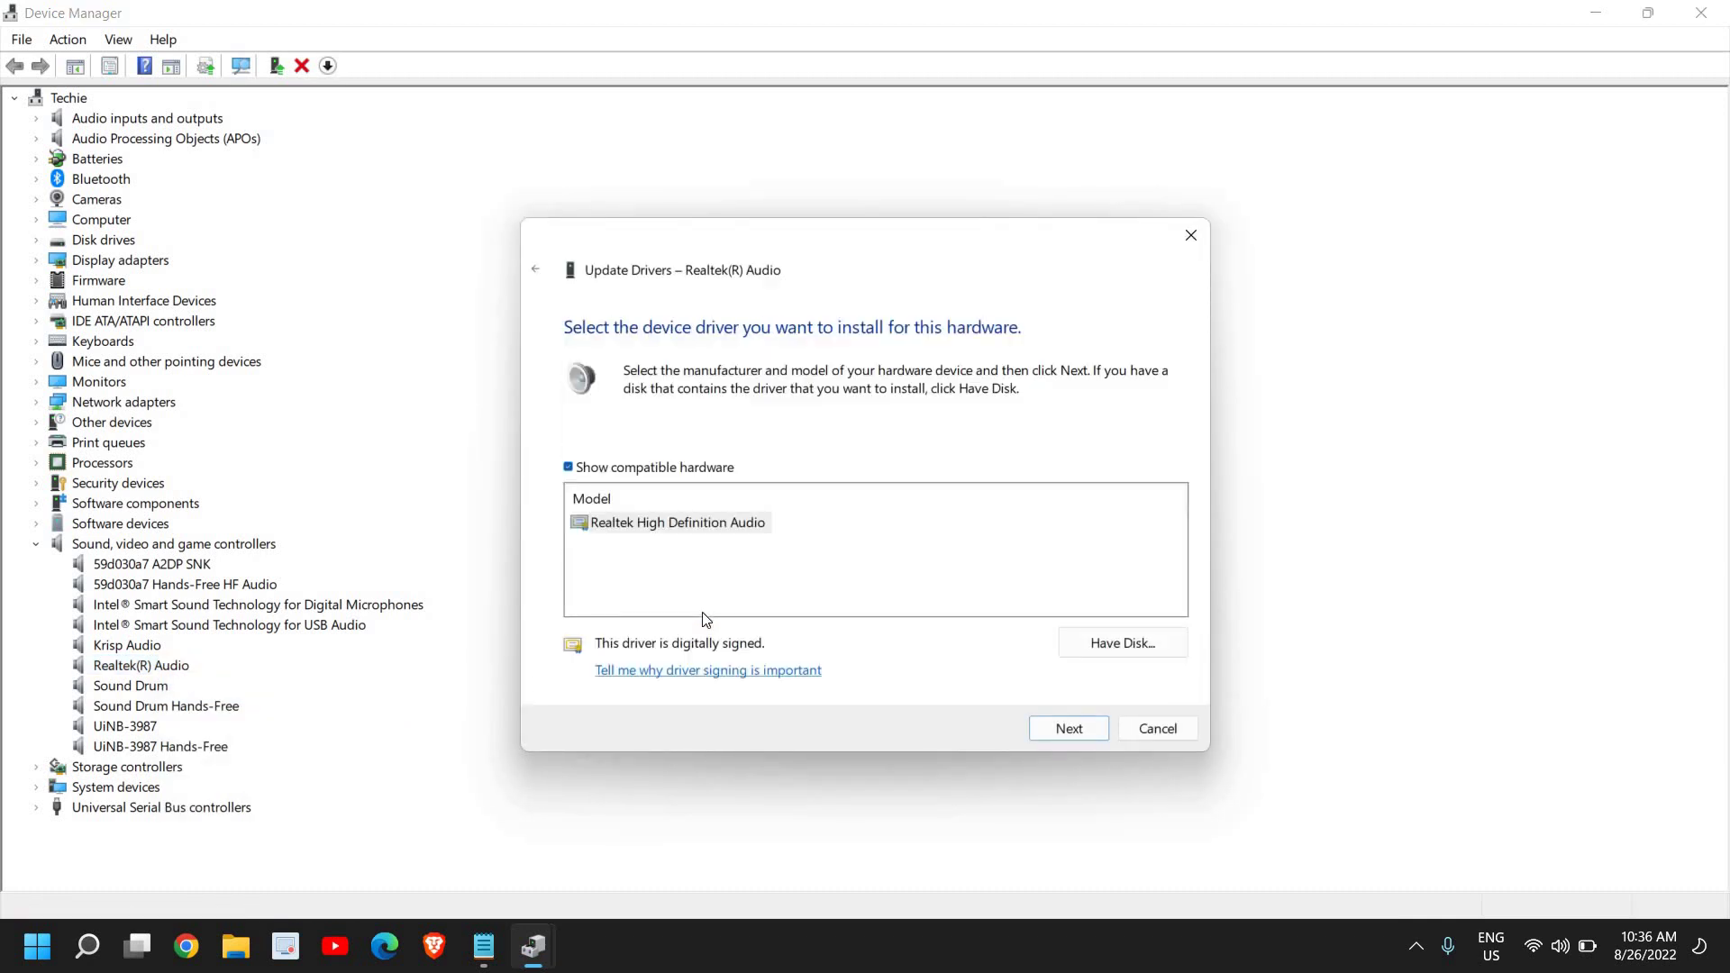
{"action": "left_click", "coordinate": [647, 532]}
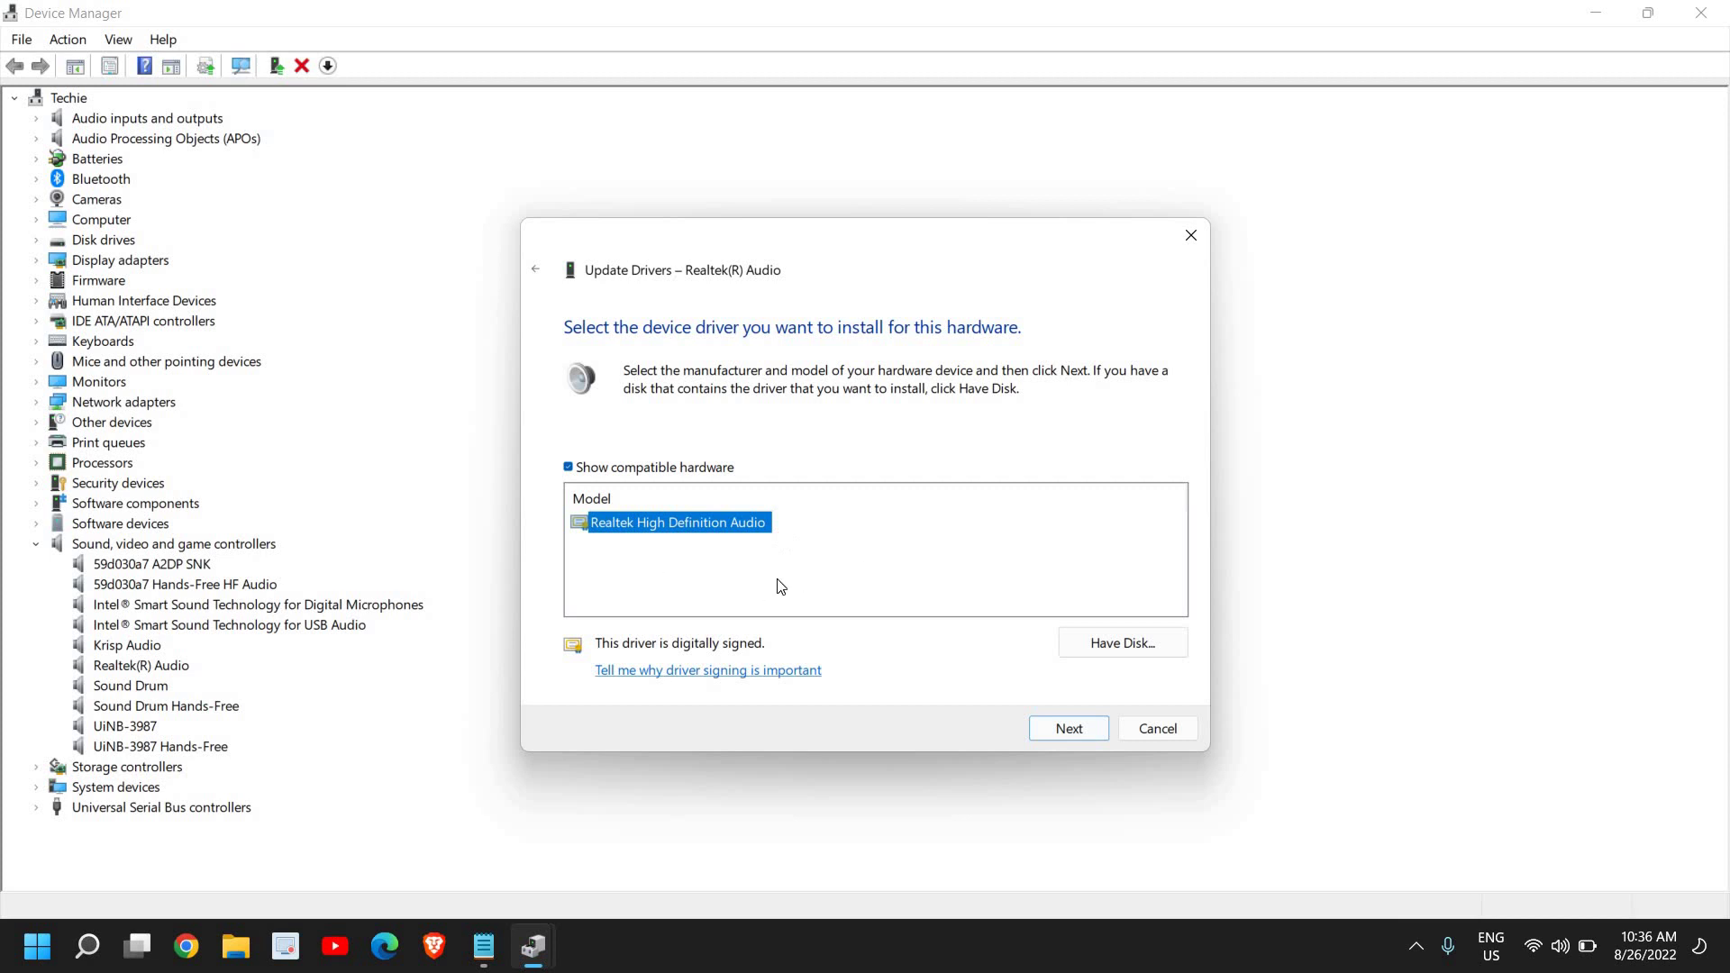
{"action": "left_click", "coordinate": [609, 560]}
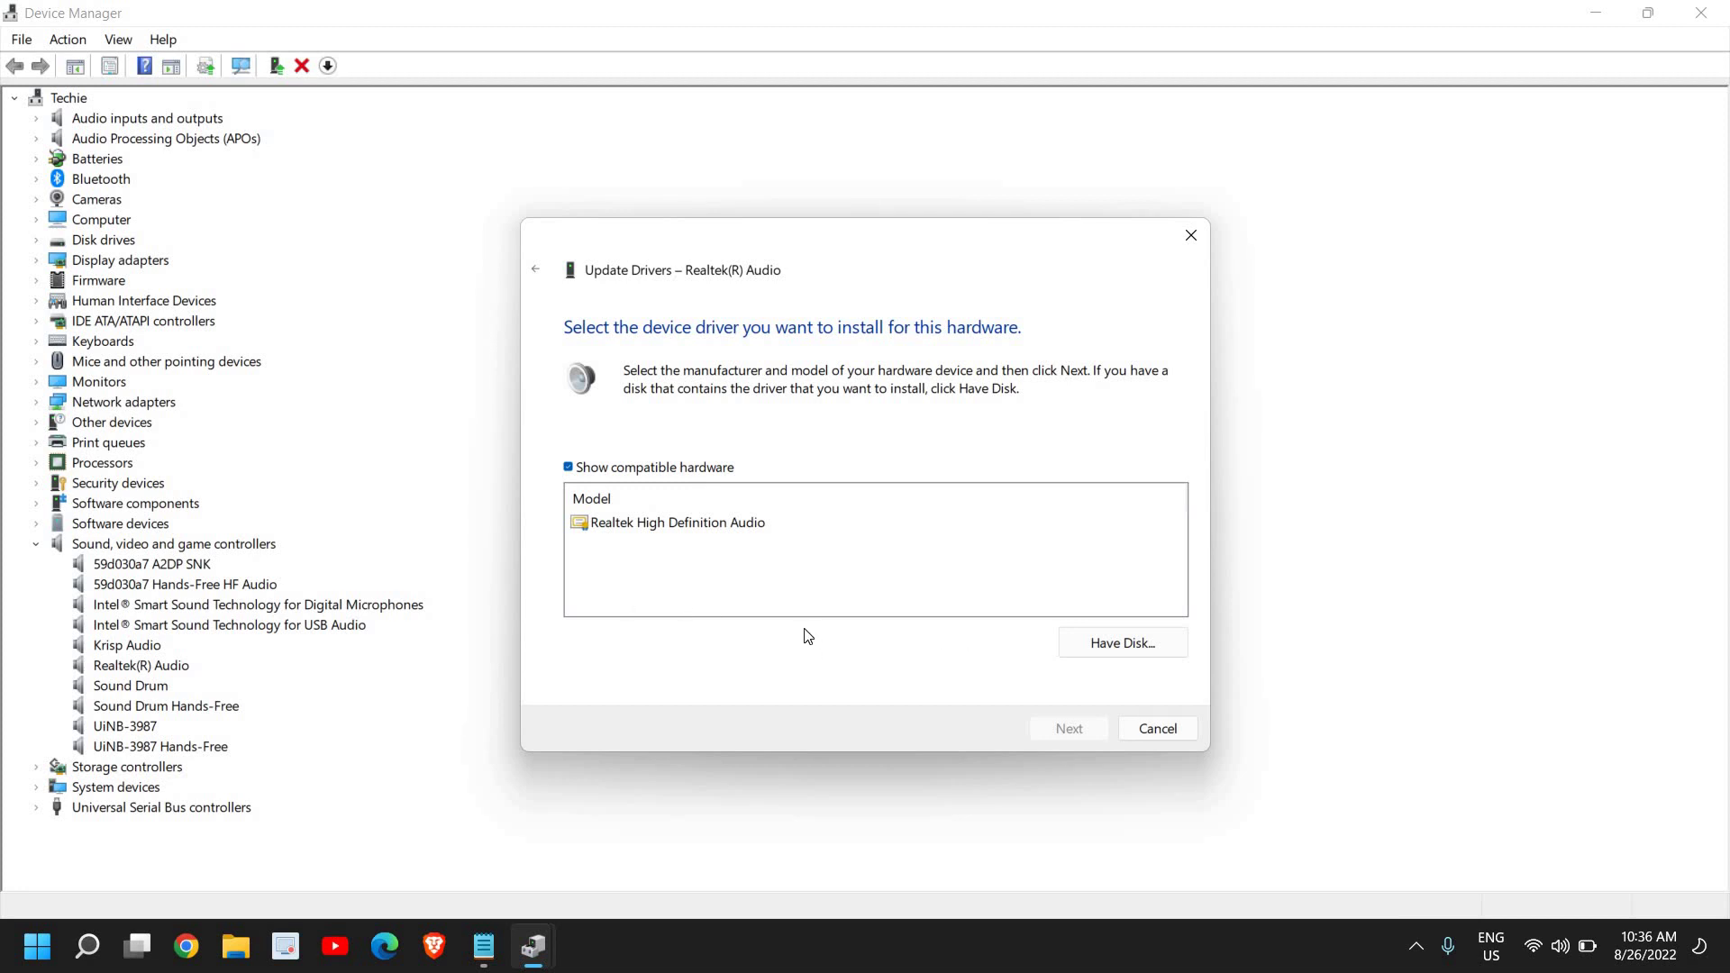
{"action": "left_click", "coordinate": [657, 526]}
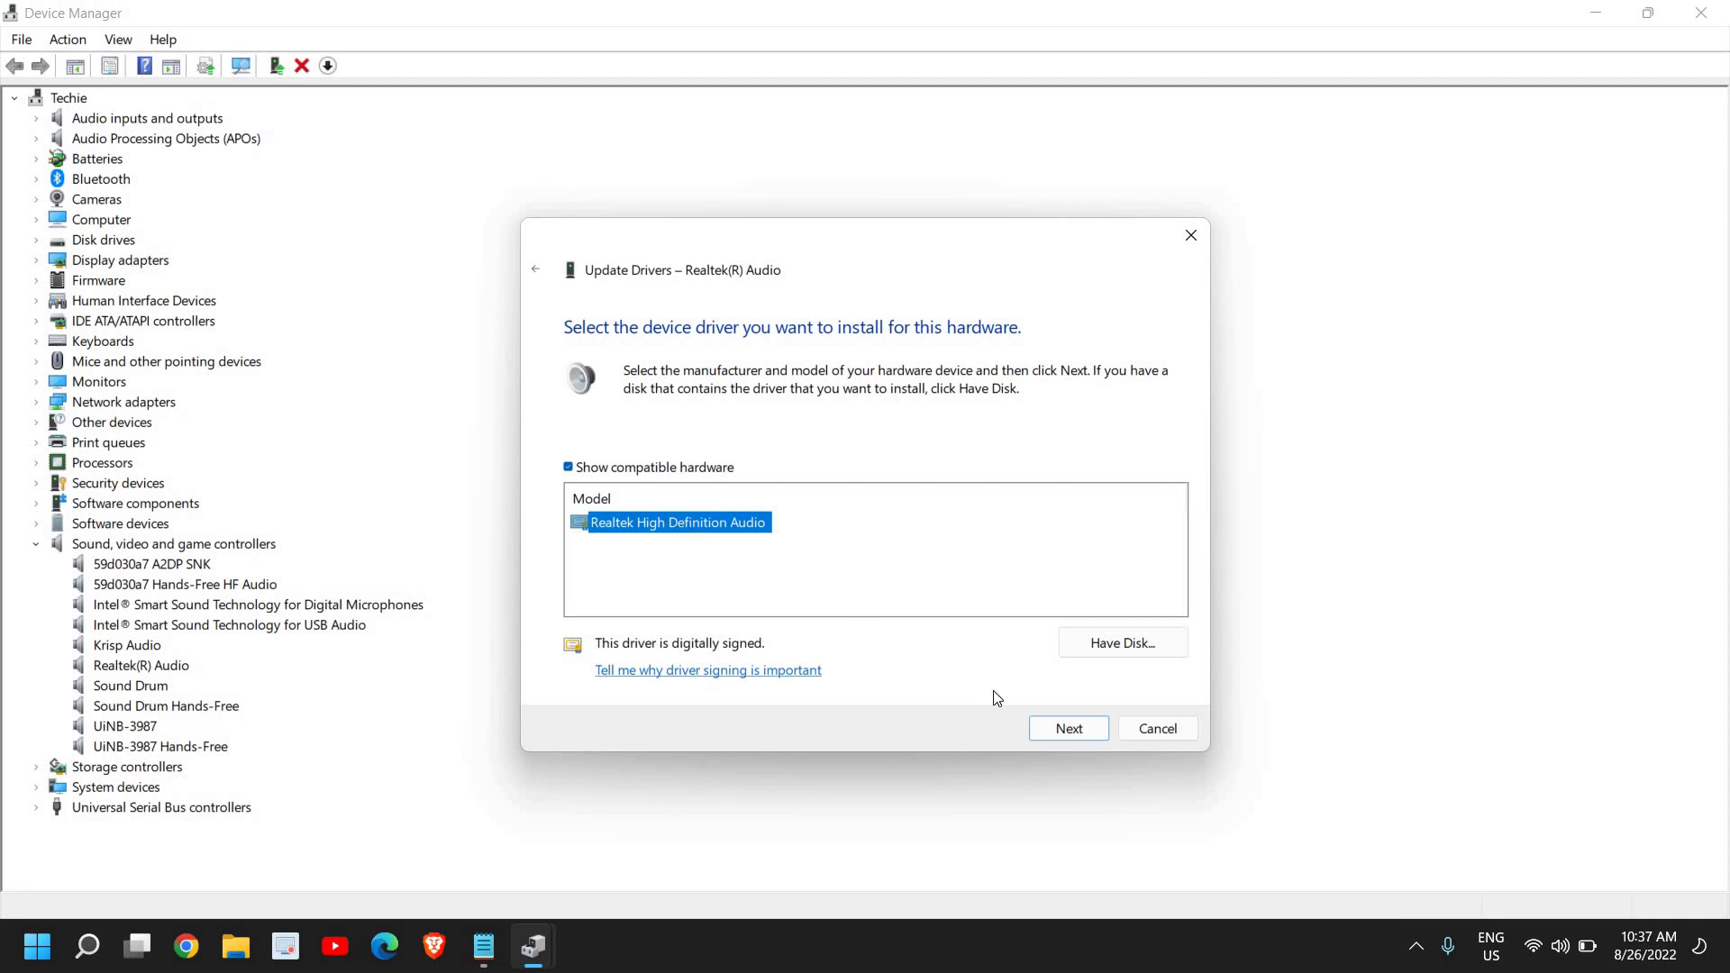
{"action": "left_click", "coordinate": [1137, 728]}
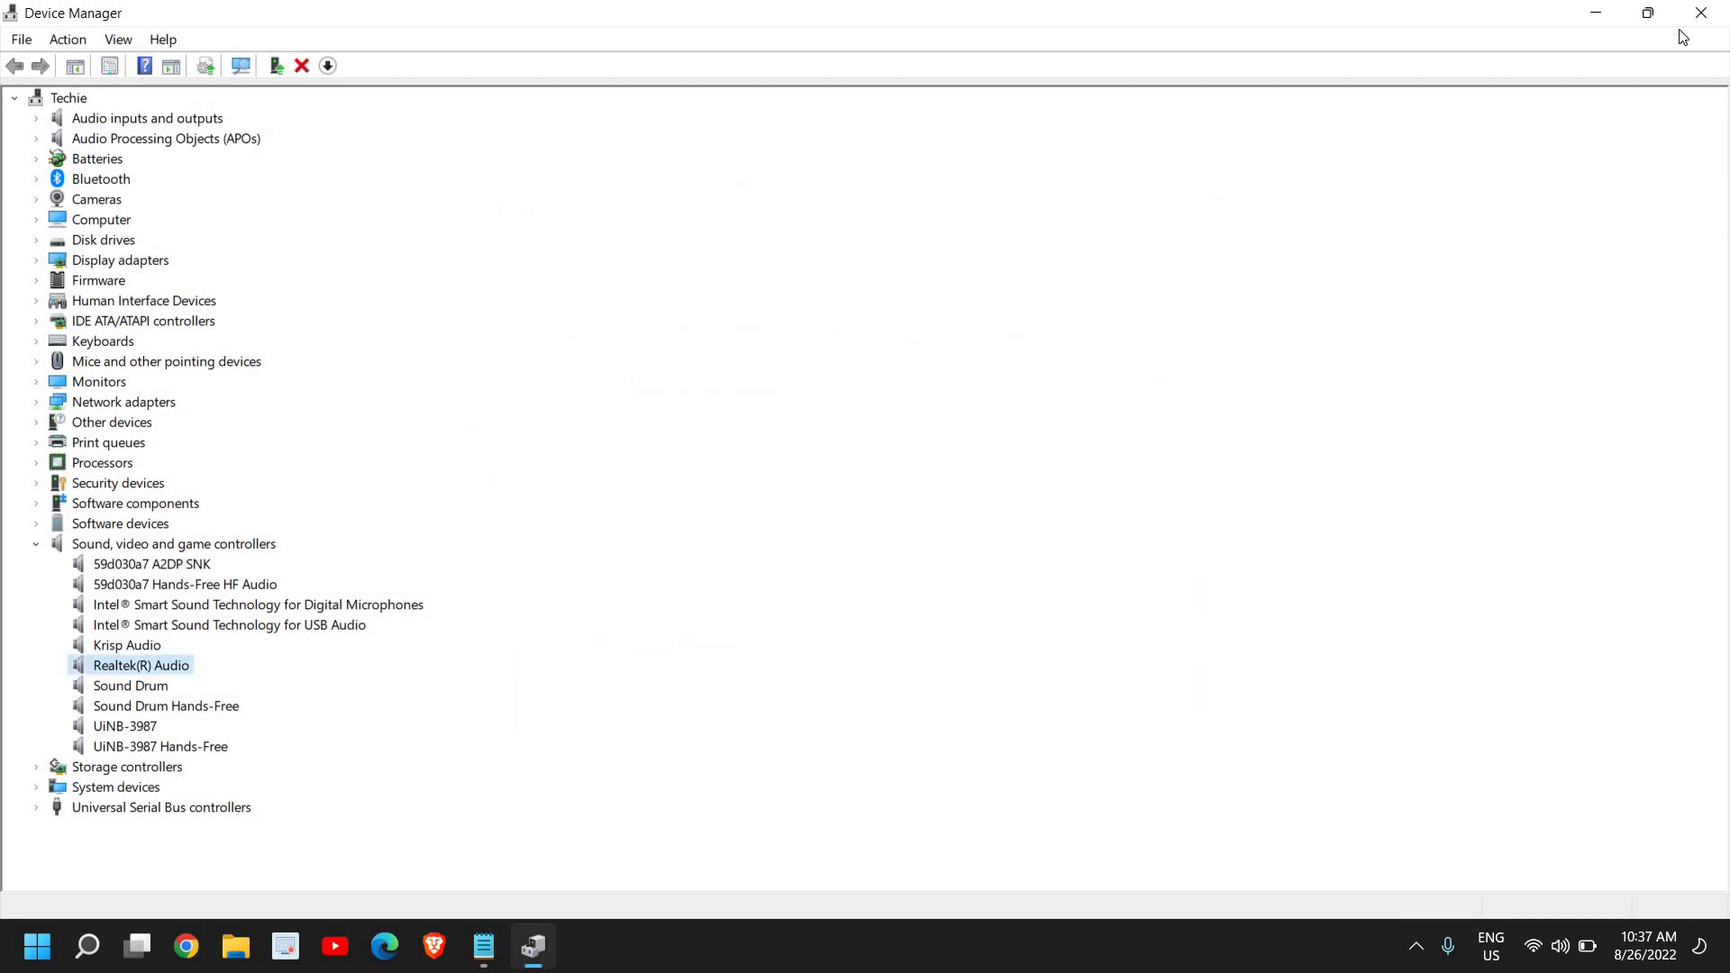
- Close Device Manager and search Chrome for 'realtek audio driver windows'
{"action": "left_click", "coordinate": [1696, 14]}
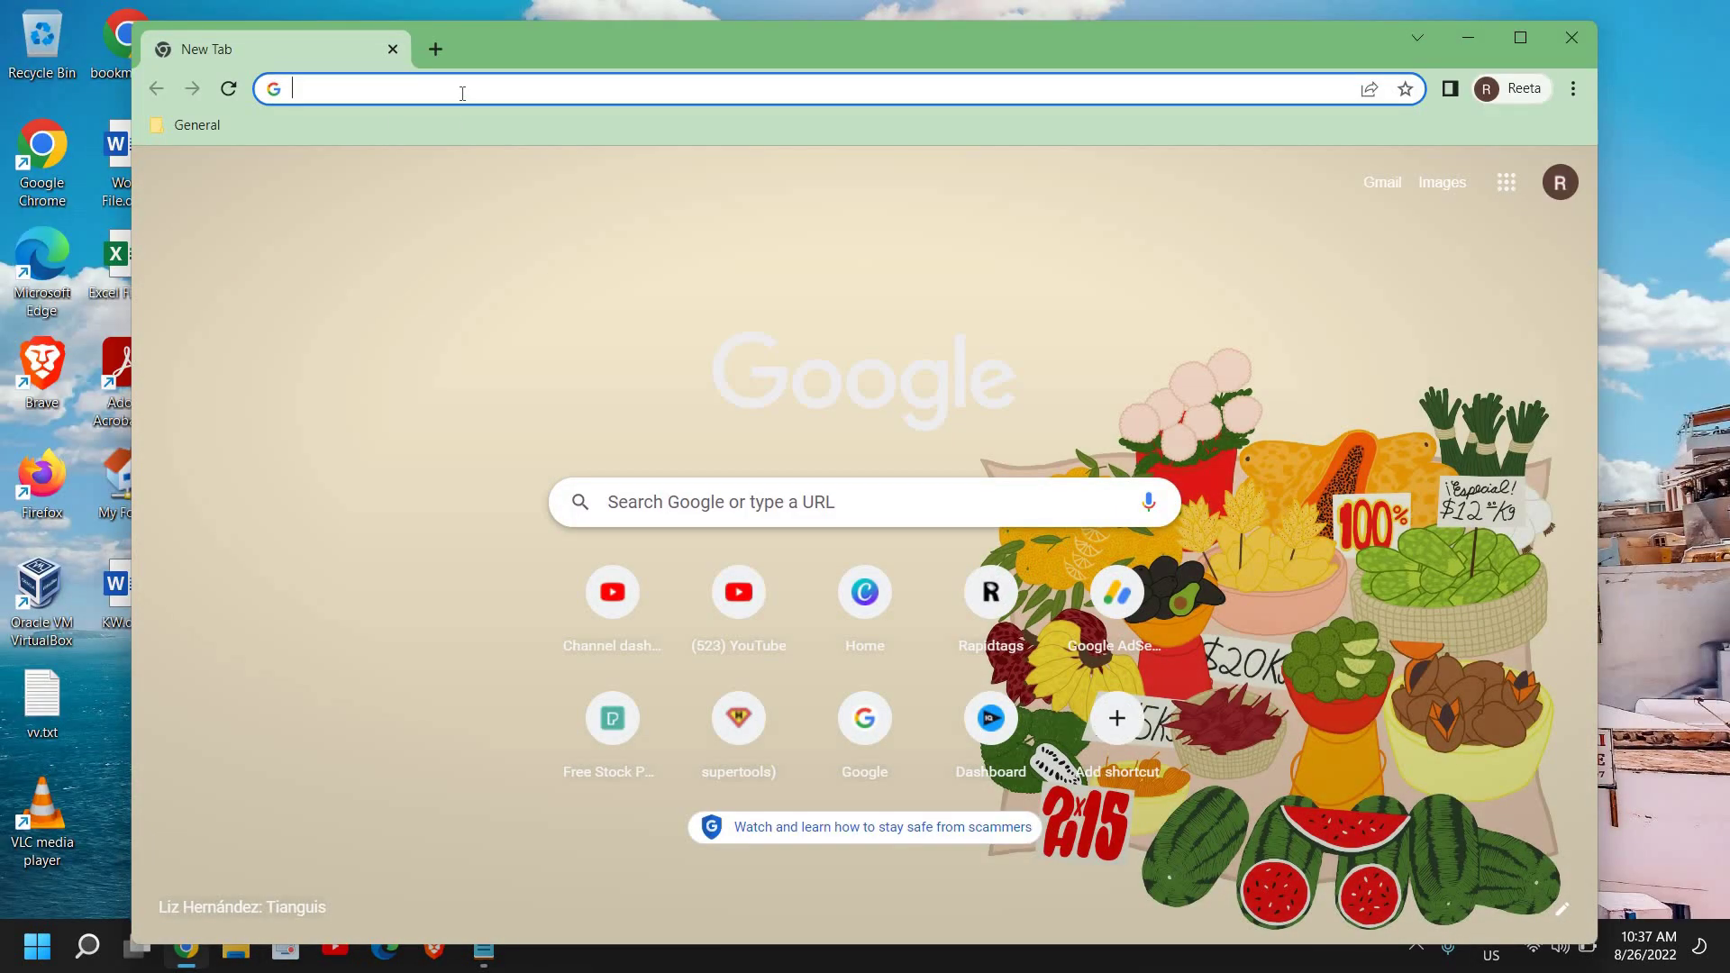
{"action": "type", "text": "realtek"}
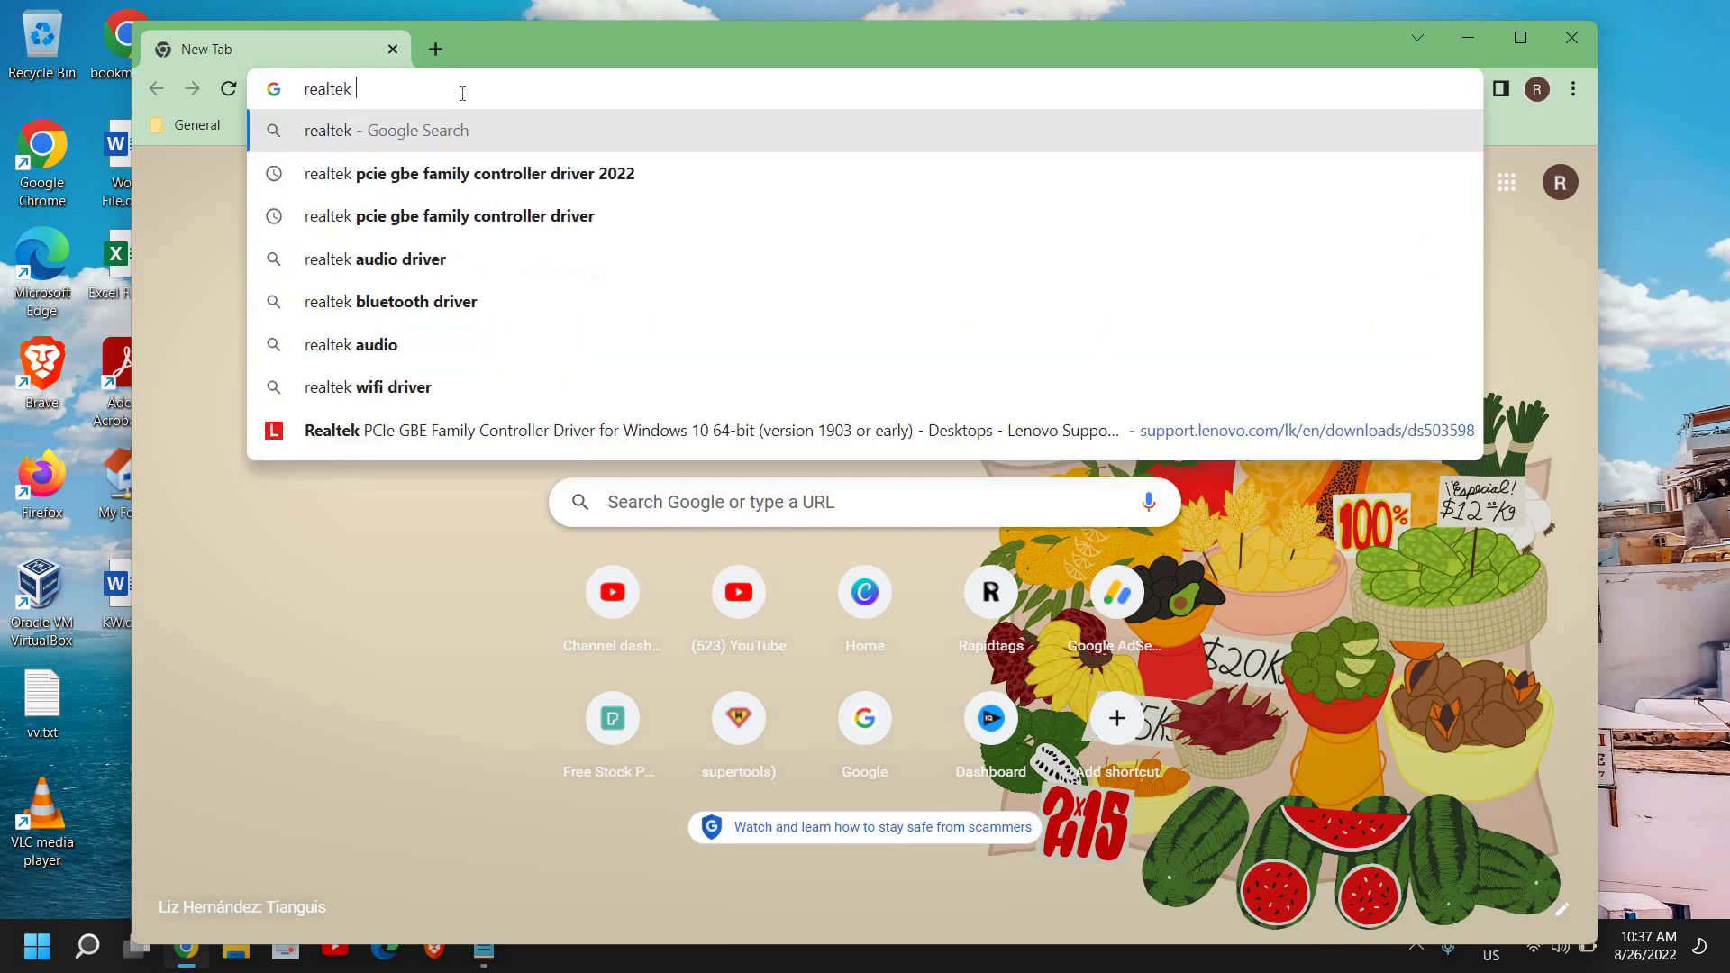
{"action": "type", "text": " audio"}
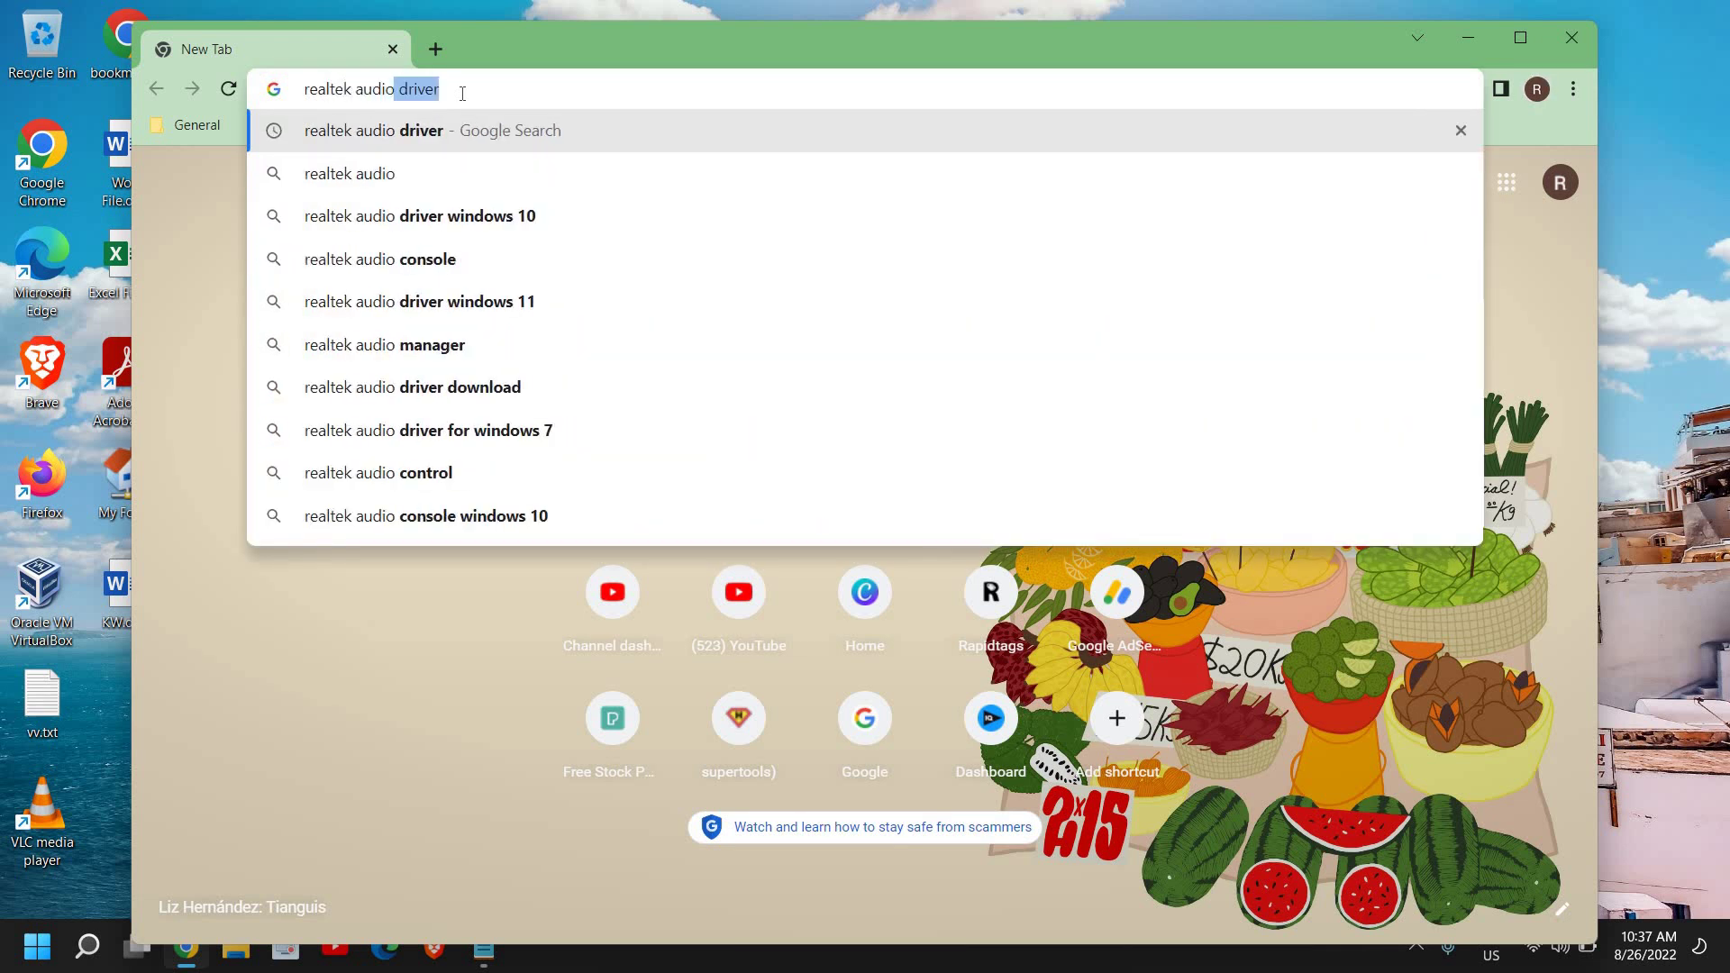
{"action": "key", "text": "Down"}
{"action": "key", "text": "Down"}
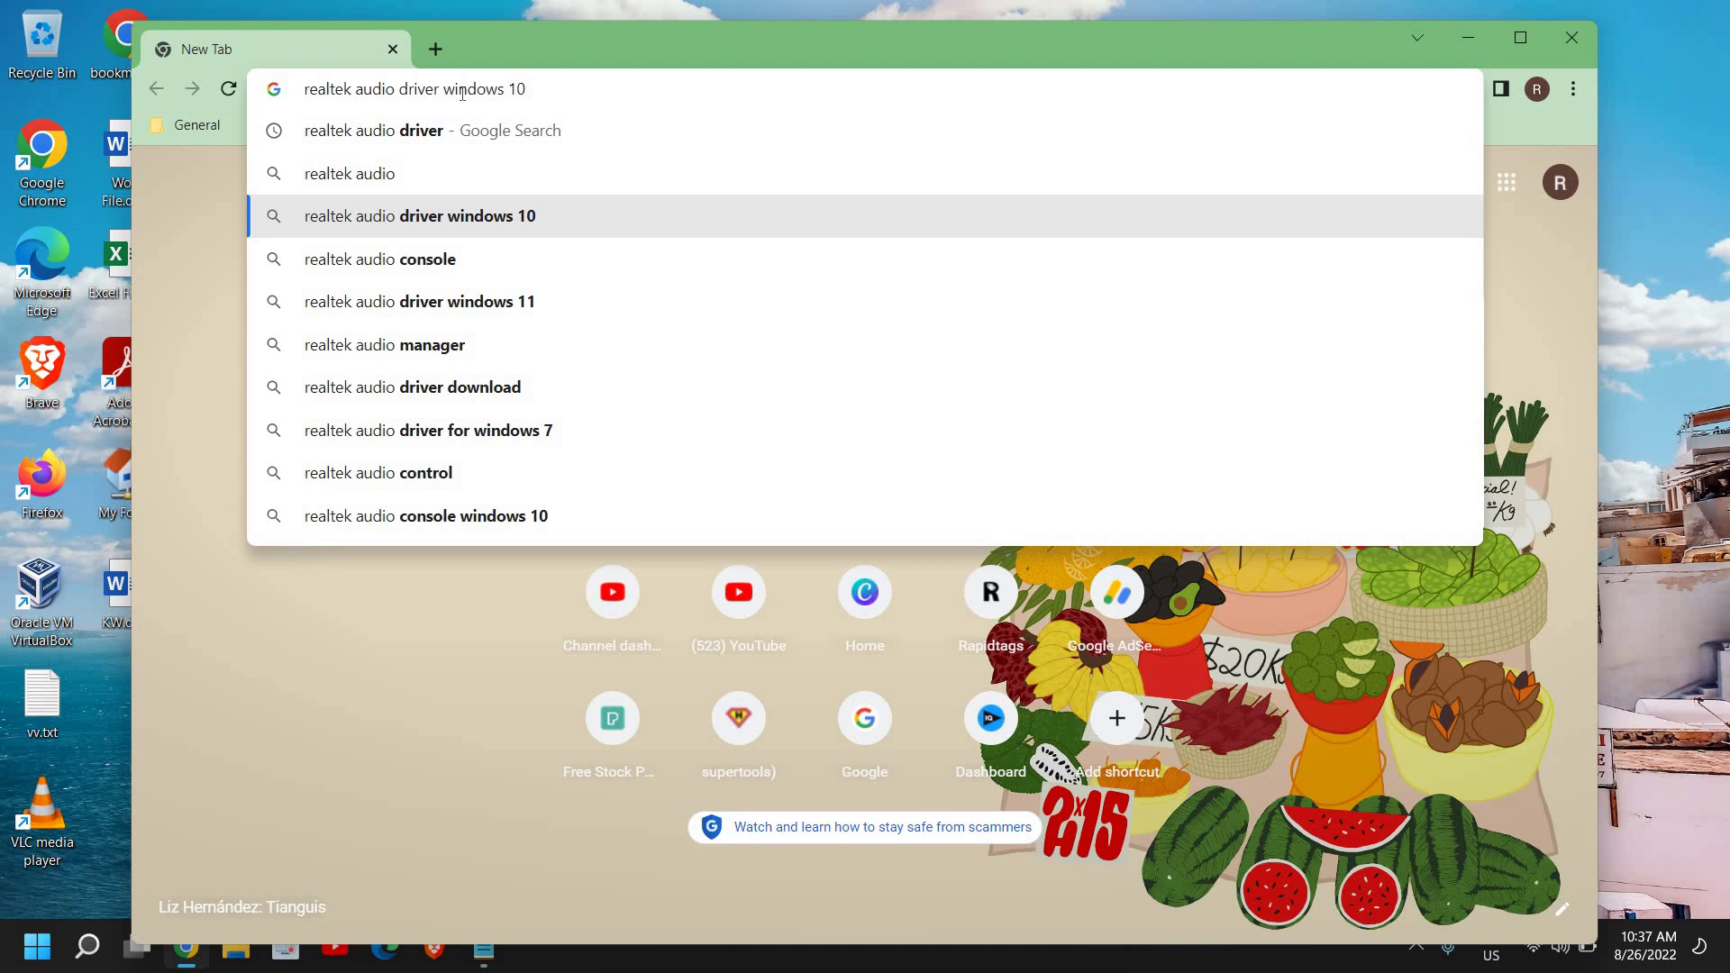
{"action": "key", "text": "BackSpace"}
{"action": "key", "text": "BackSpace"}
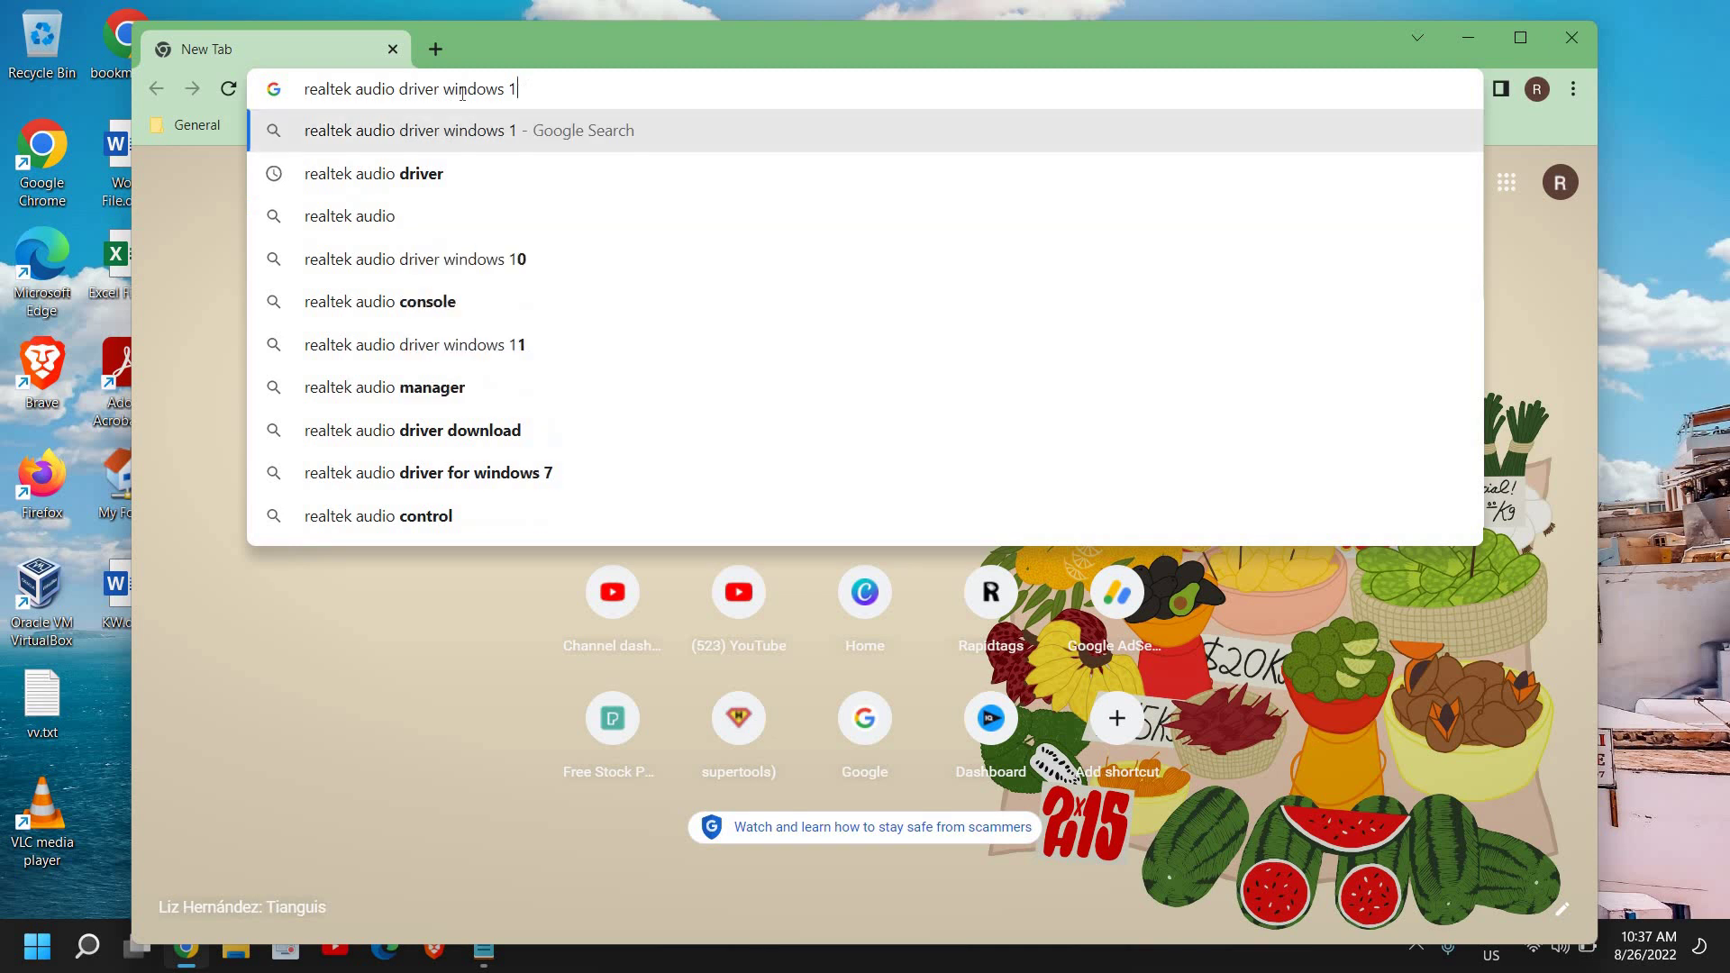
{"action": "key", "text": "Return"}
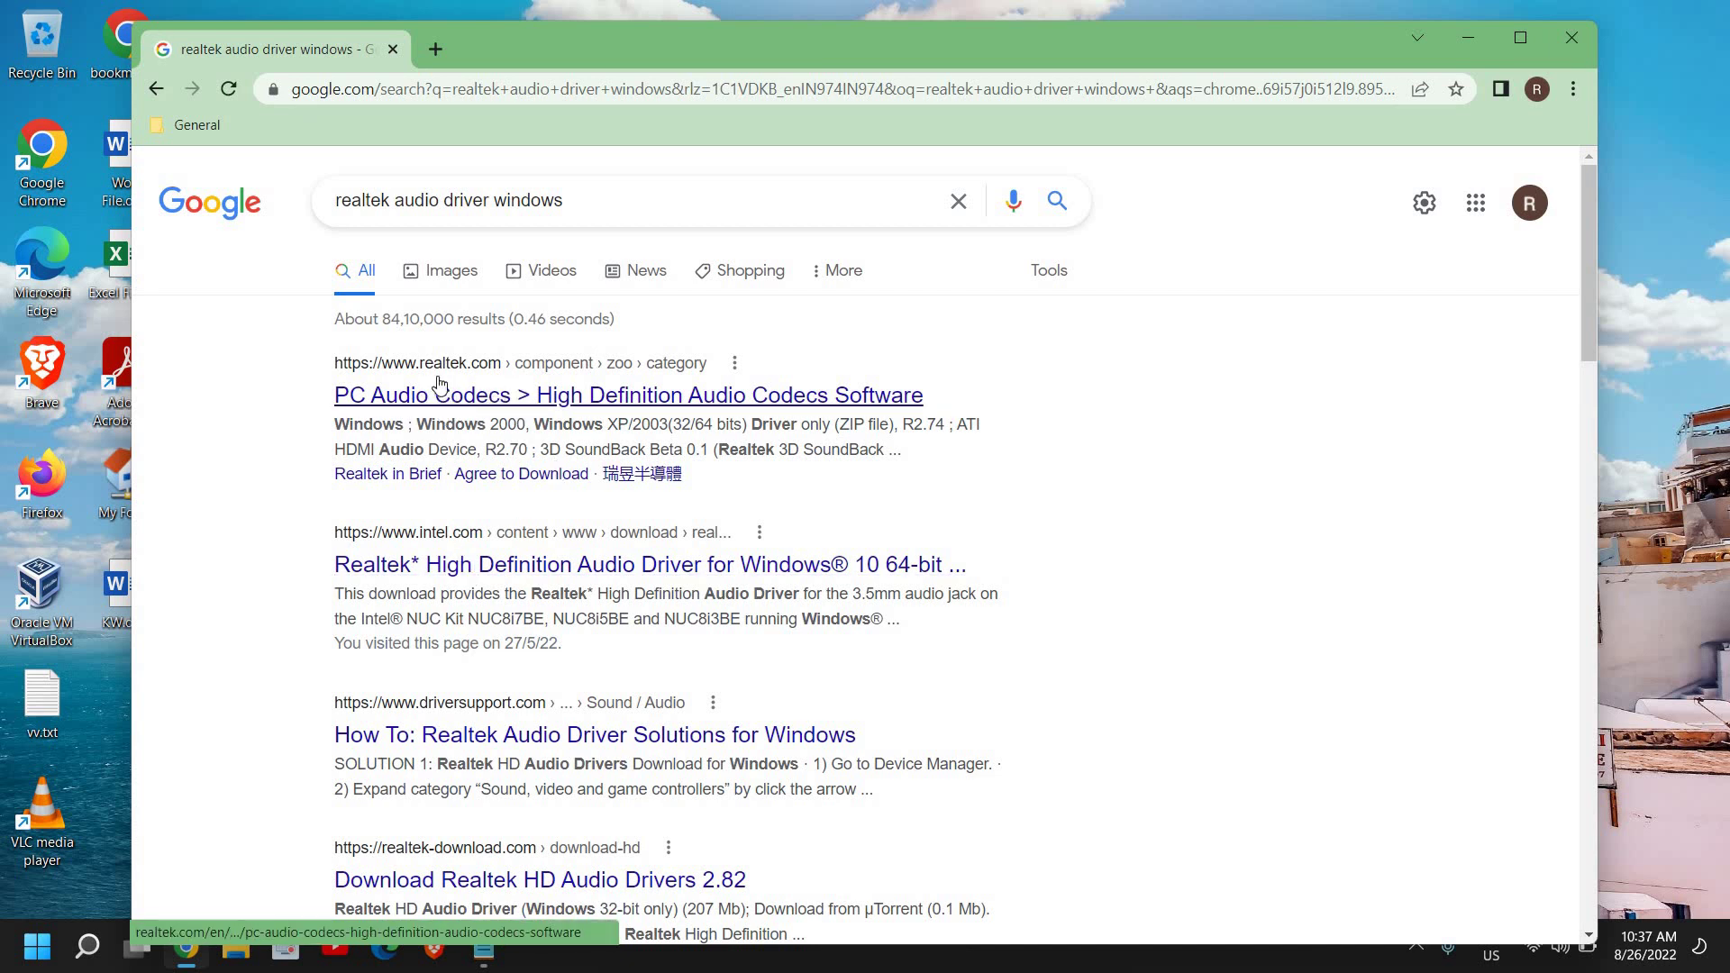
- Look over Intel's Realtek audio driver page, then go back to the search results
{"action": "left_click", "coordinate": [489, 575]}
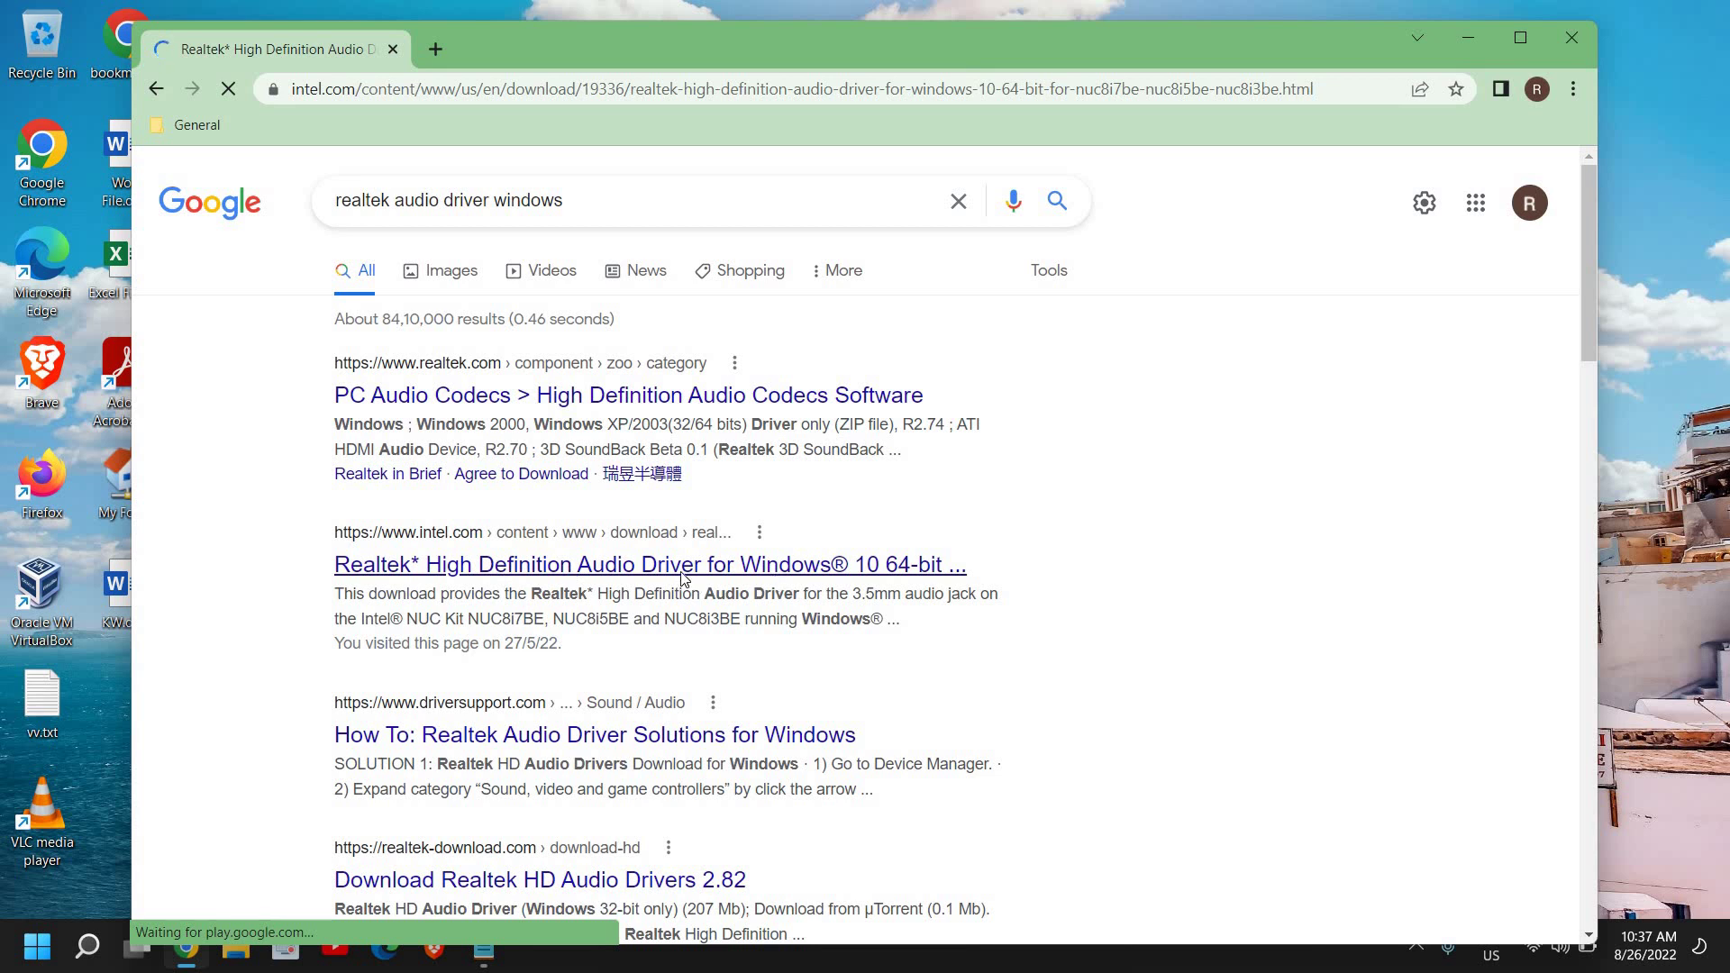
{"action": "scroll", "coordinate": [684, 559], "scroll_direction": "down", "scroll_amount": 5}
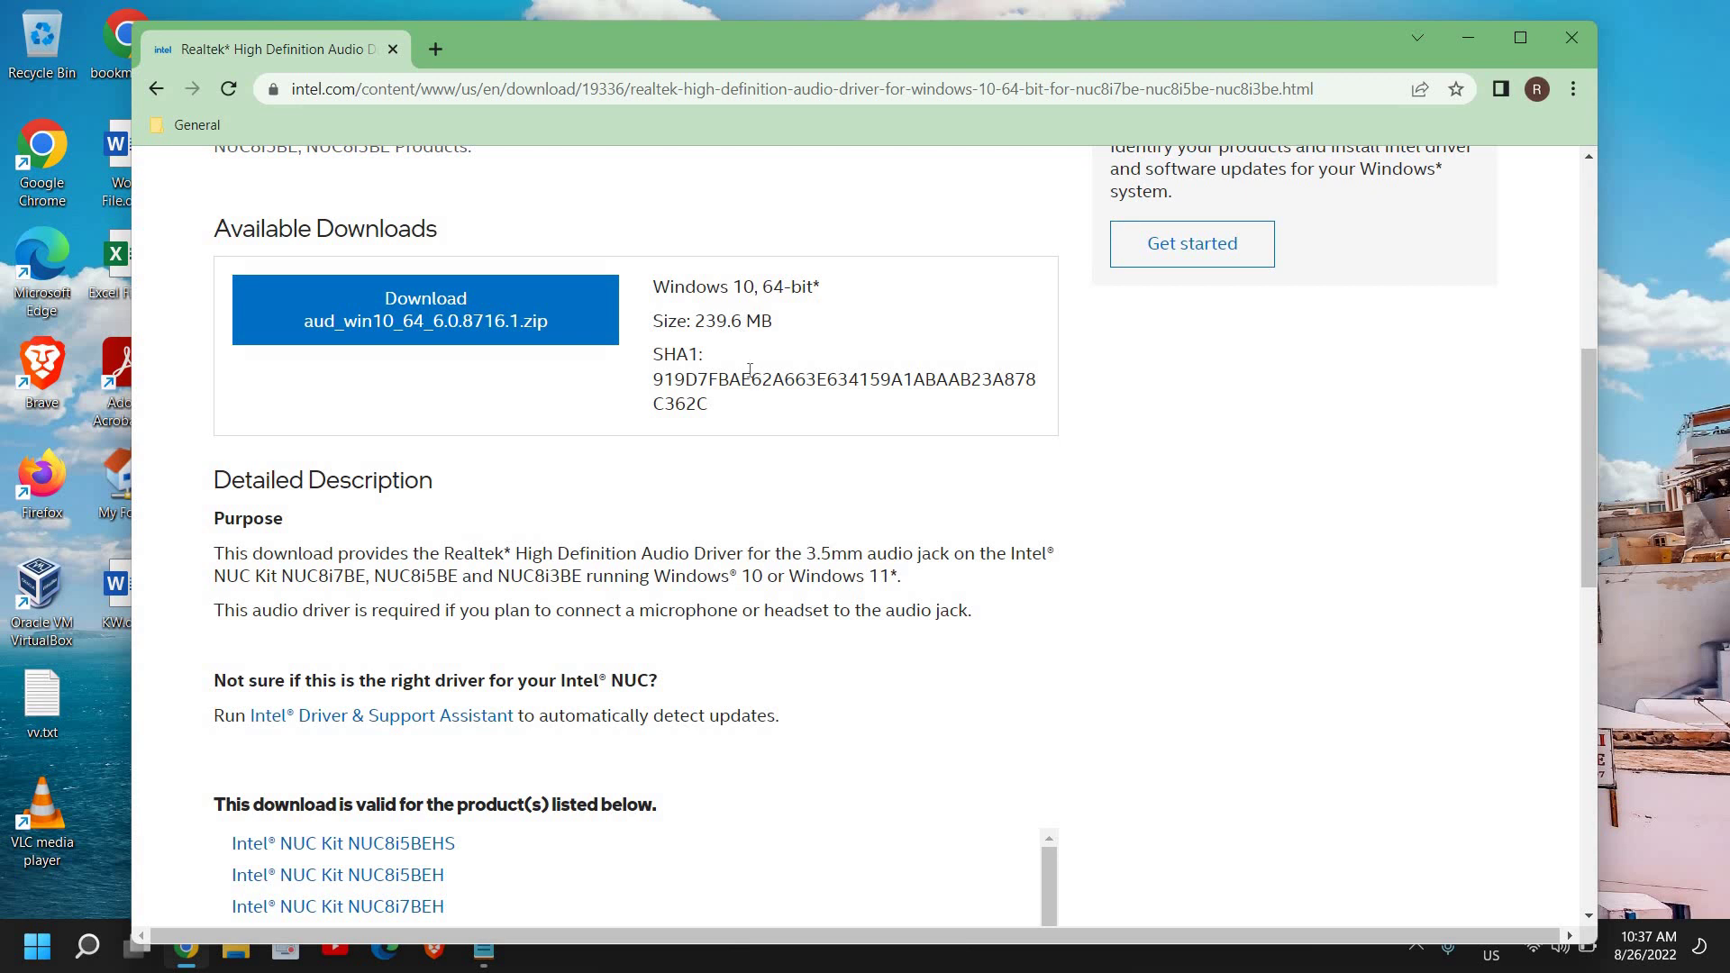
{"action": "scroll", "coordinate": [752, 373], "scroll_direction": "up", "scroll_amount": 7}
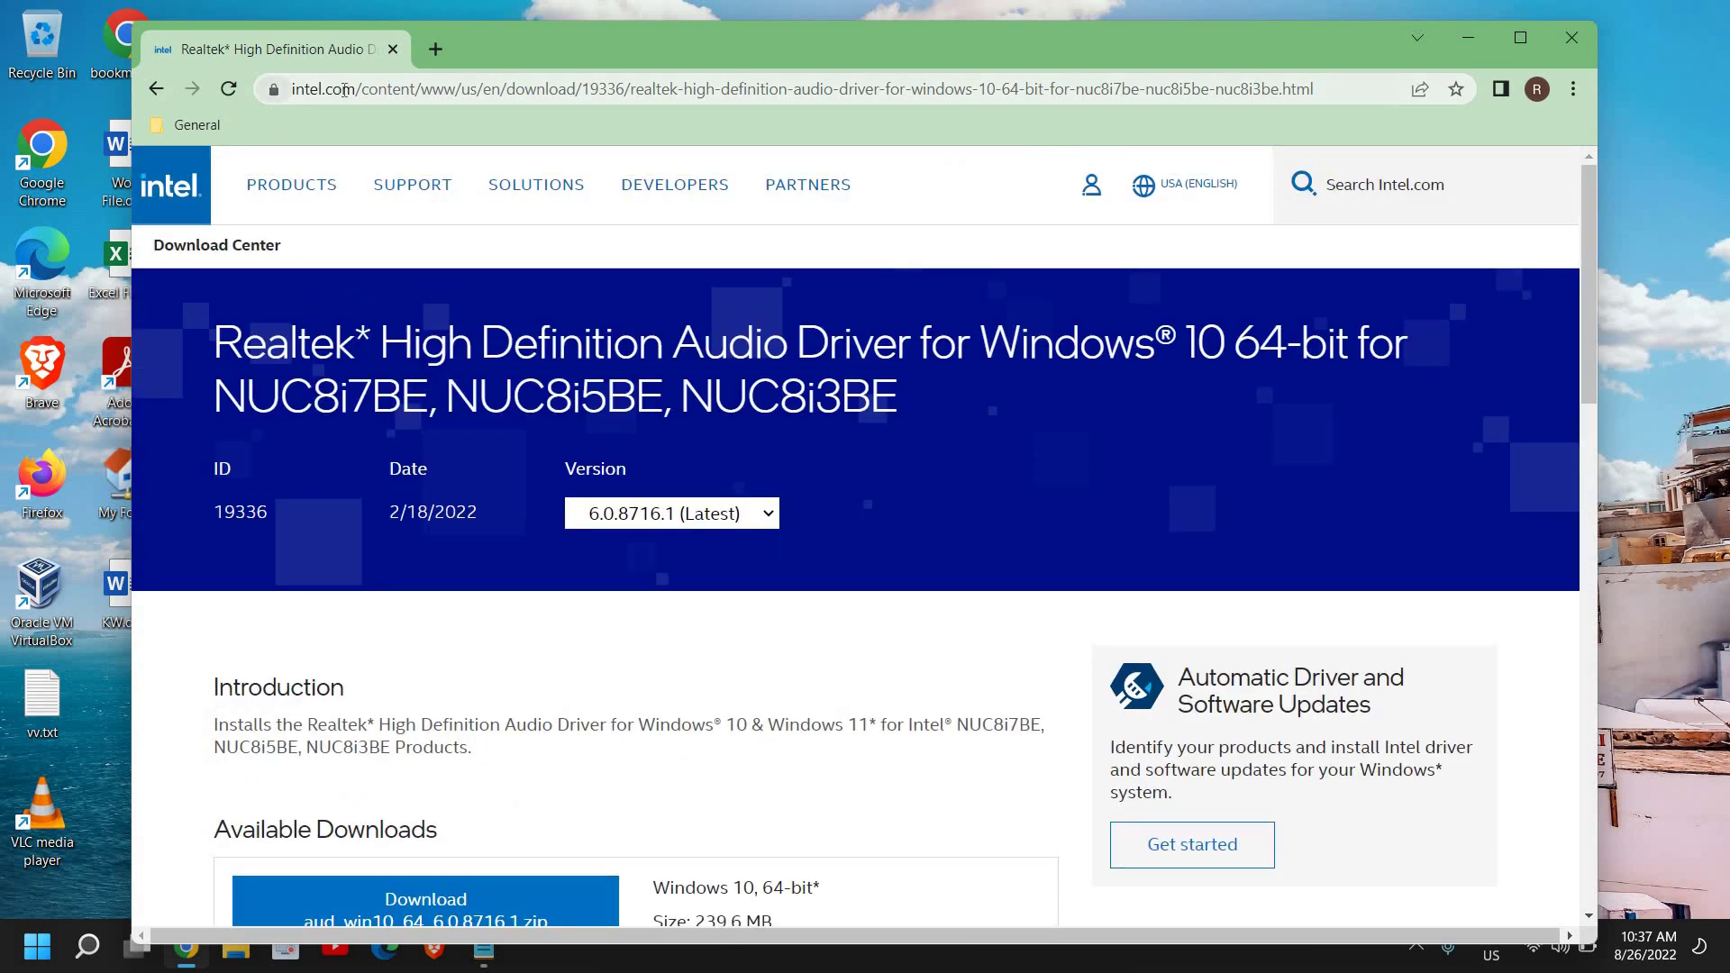
{"action": "left_click", "coordinate": [156, 88]}
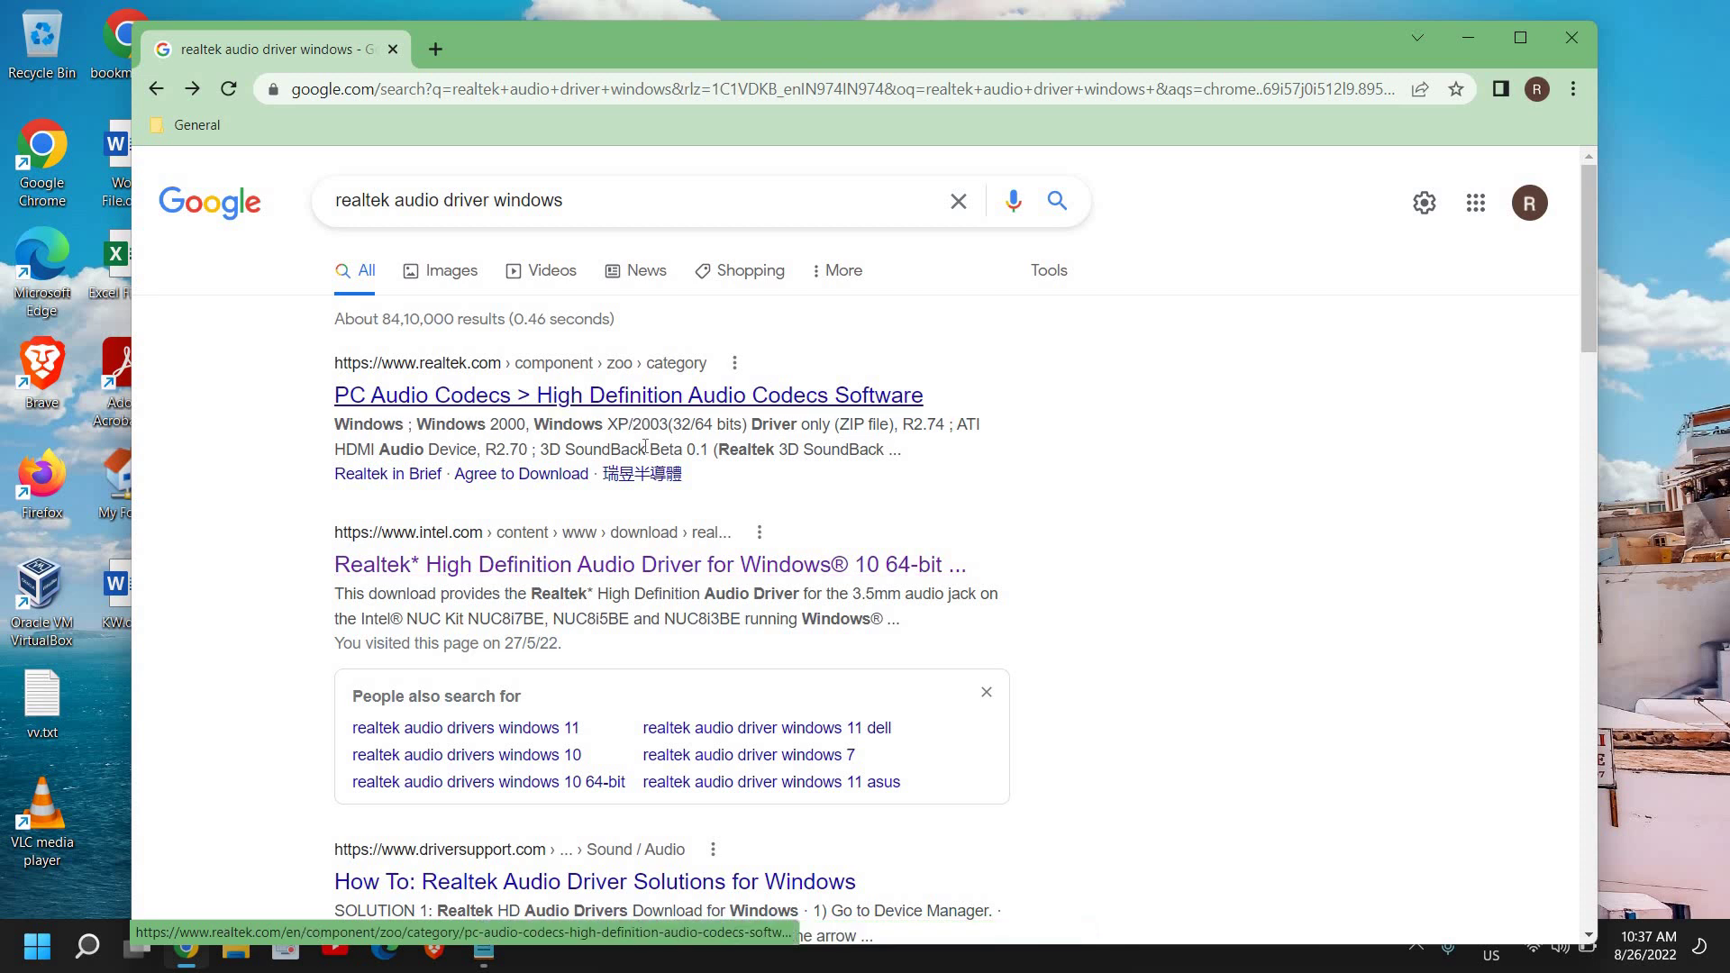
- Close the Google Chrome window
{"action": "left_click", "coordinate": [1581, 39]}
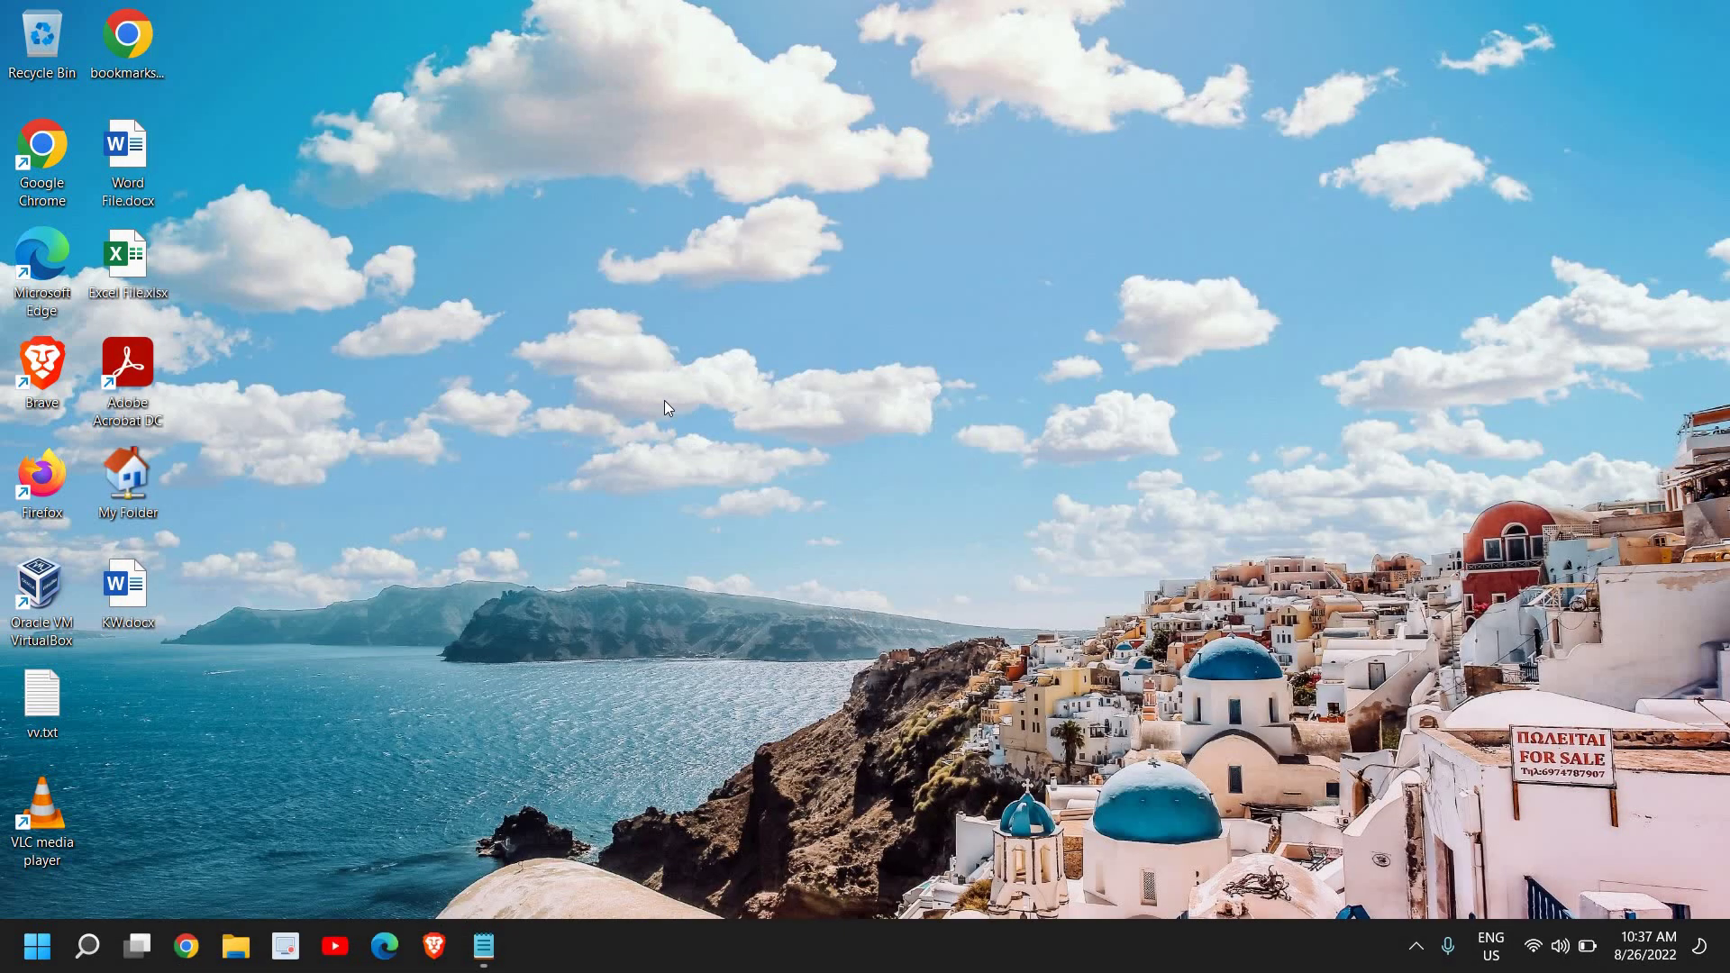